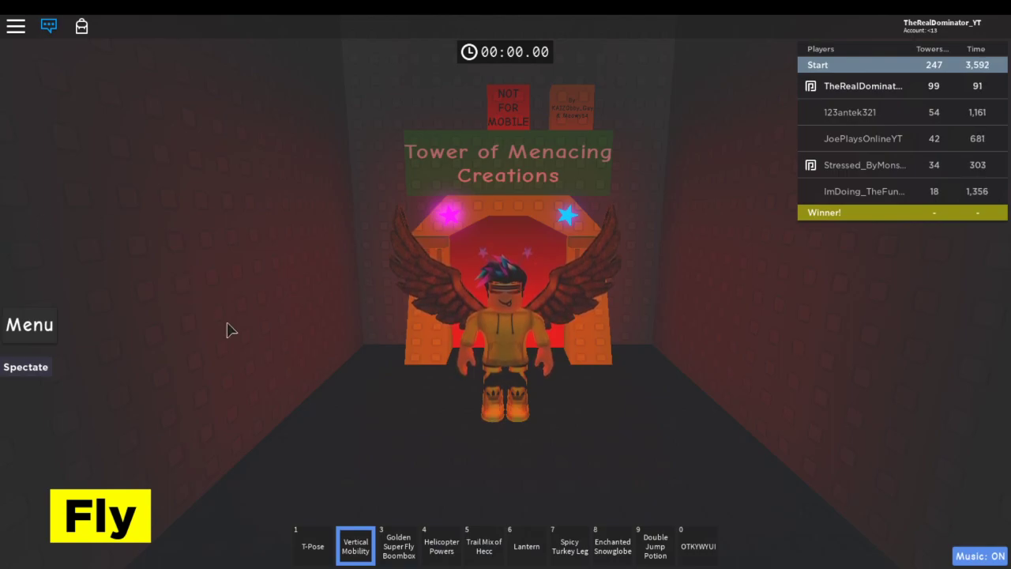
Fly with Vertical Mobility into the tower and up into the yellow floors.
{"action": "key", "text": "w"}
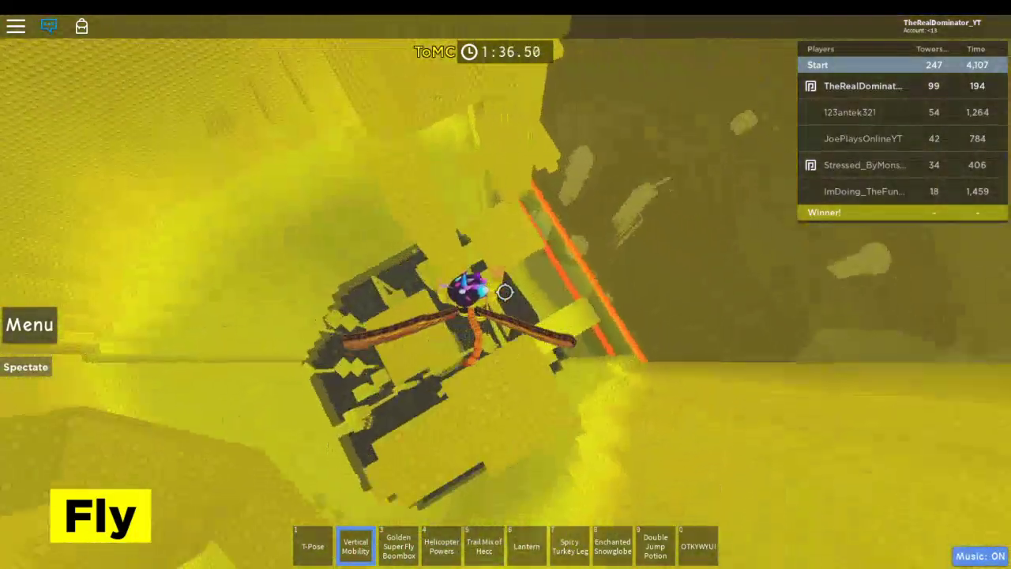
Equip T-Pose briefly, then reselect Vertical Mobility and keep climbing the yellow section.
{"action": "key", "text": "1"}
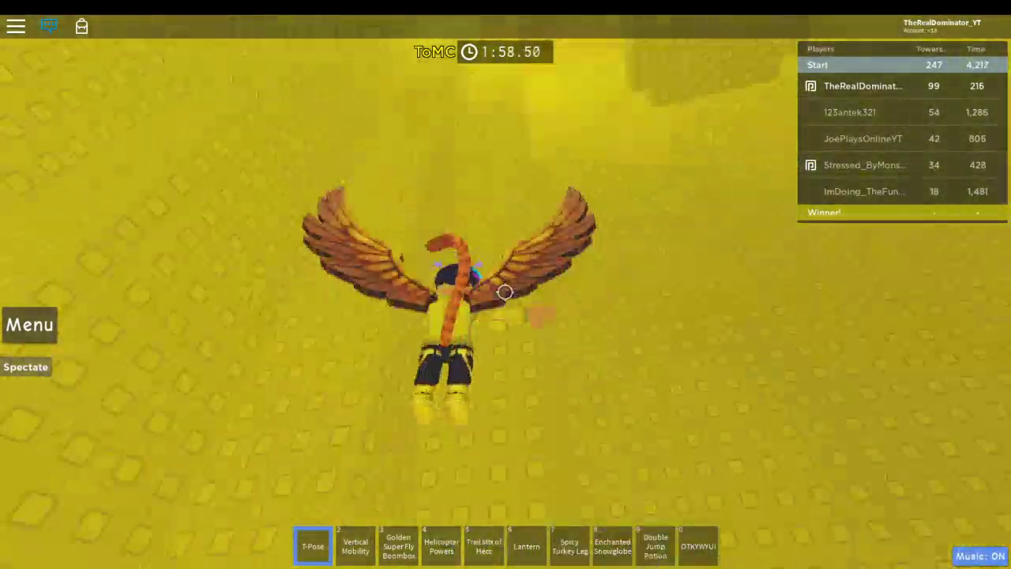
{"action": "key", "text": "2"}
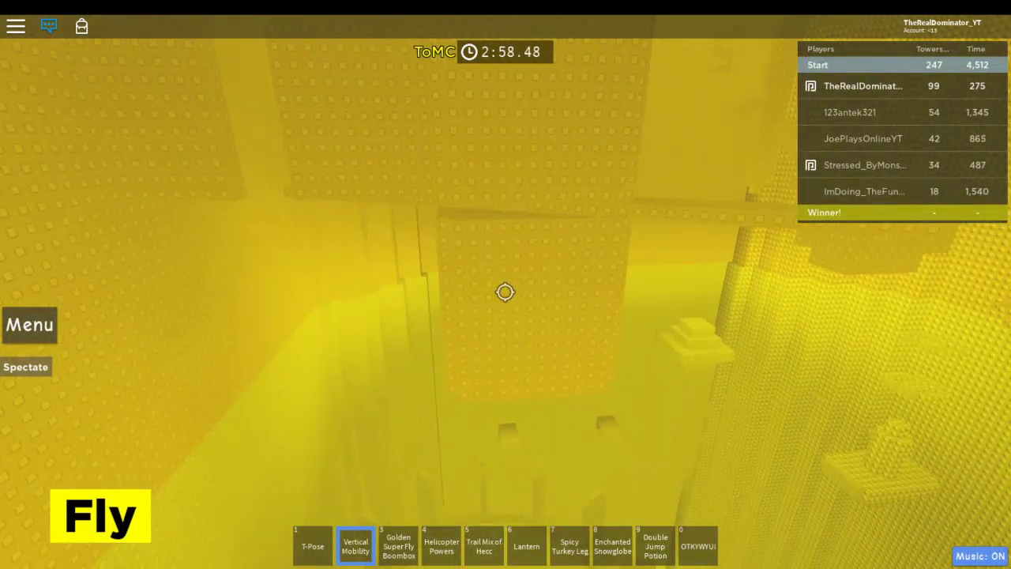
{"action": "scroll", "coordinate": [506, 293], "scroll_direction": "down", "scroll_amount": 3}
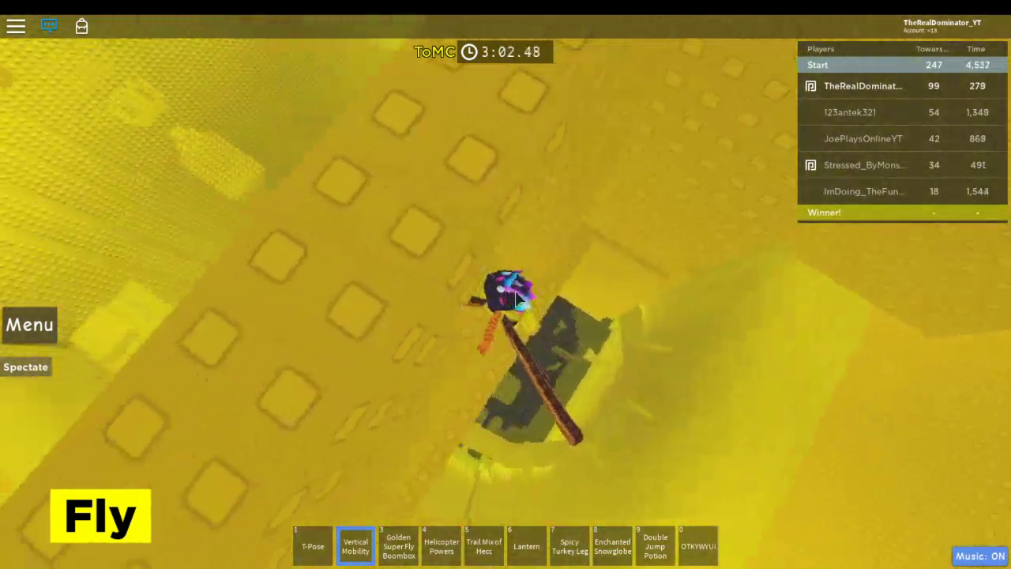
Turn on Shift Lock and fly up past the X-shaped obstacles onto higher yellow ledges.
{"action": "key", "text": "shift"}
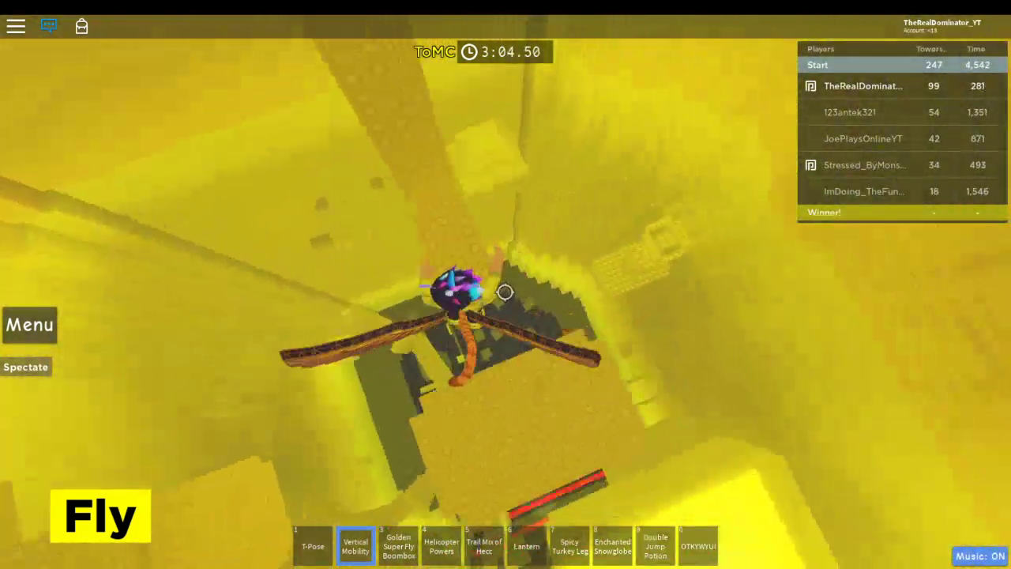
{"action": "key", "text": "space"}
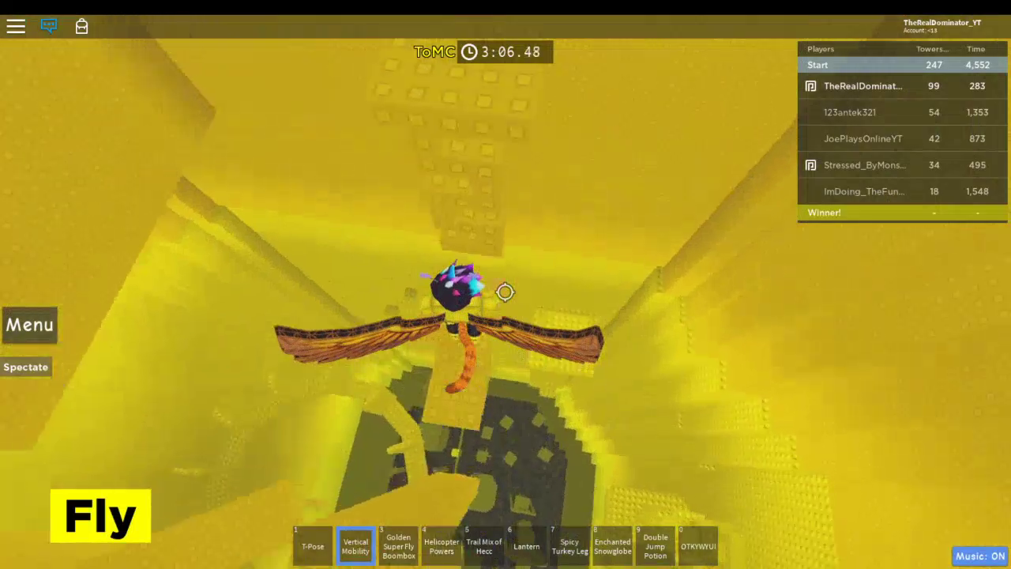
{"action": "scroll", "coordinate": [506, 292], "scroll_direction": "up", "scroll_amount": 5}
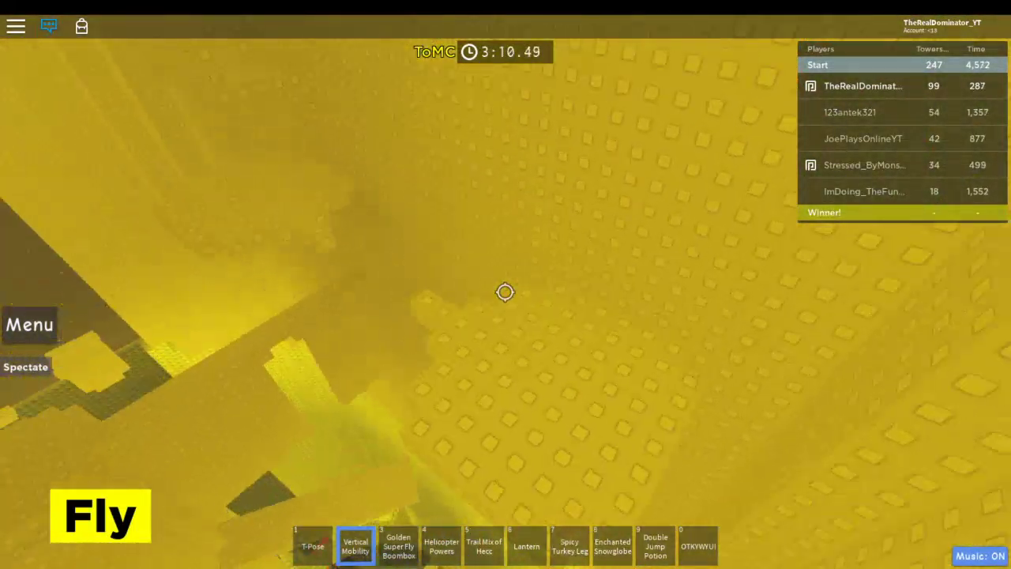
{"action": "key", "text": "space"}
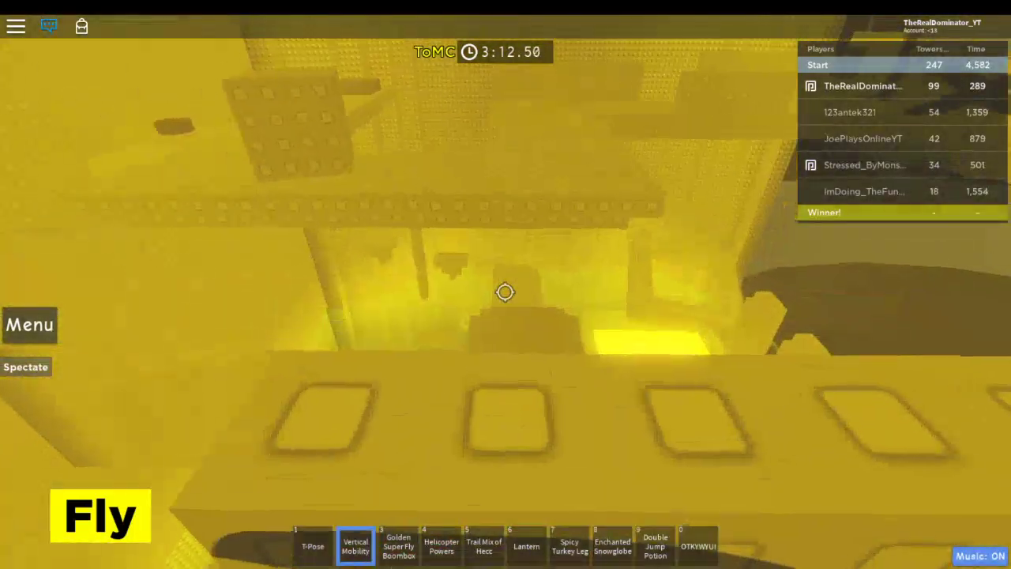
{"action": "scroll", "coordinate": [506, 293], "scroll_direction": "down", "scroll_amount": 5}
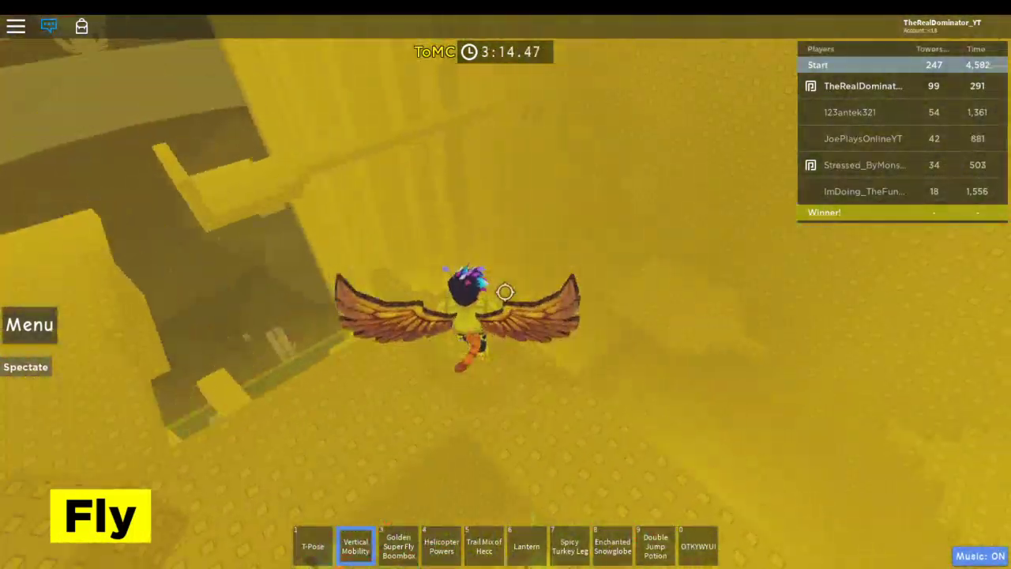
{"action": "scroll", "coordinate": [506, 292], "scroll_direction": "up", "scroll_amount": 5}
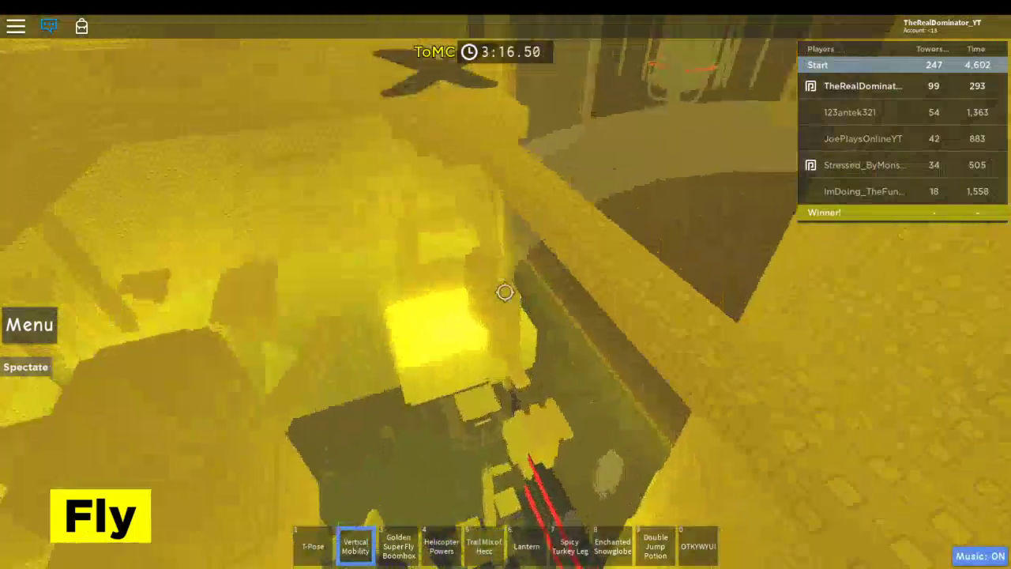
{"action": "key", "text": "w"}
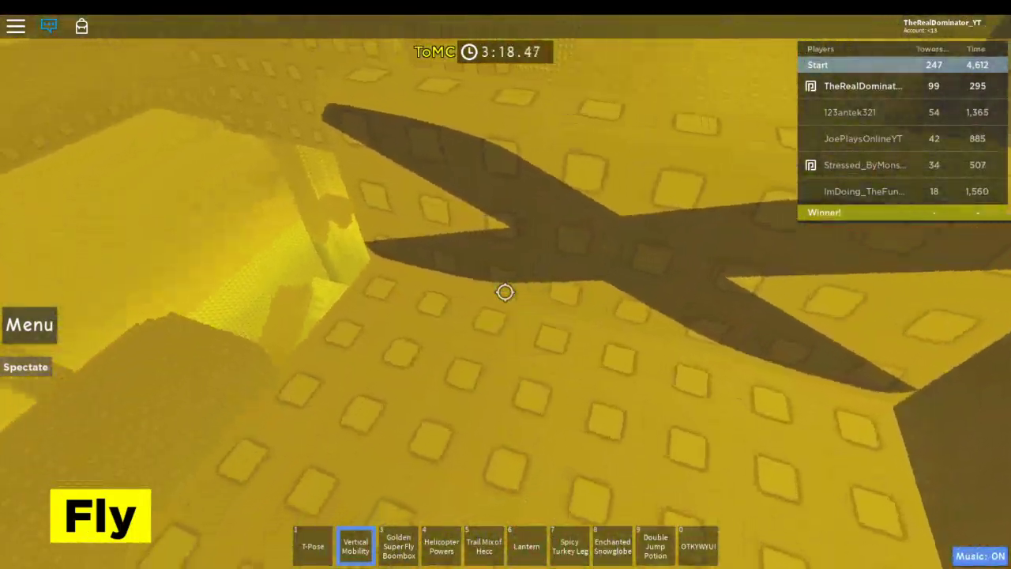
{"action": "scroll", "coordinate": [506, 292], "scroll_direction": "down", "scroll_amount": 5}
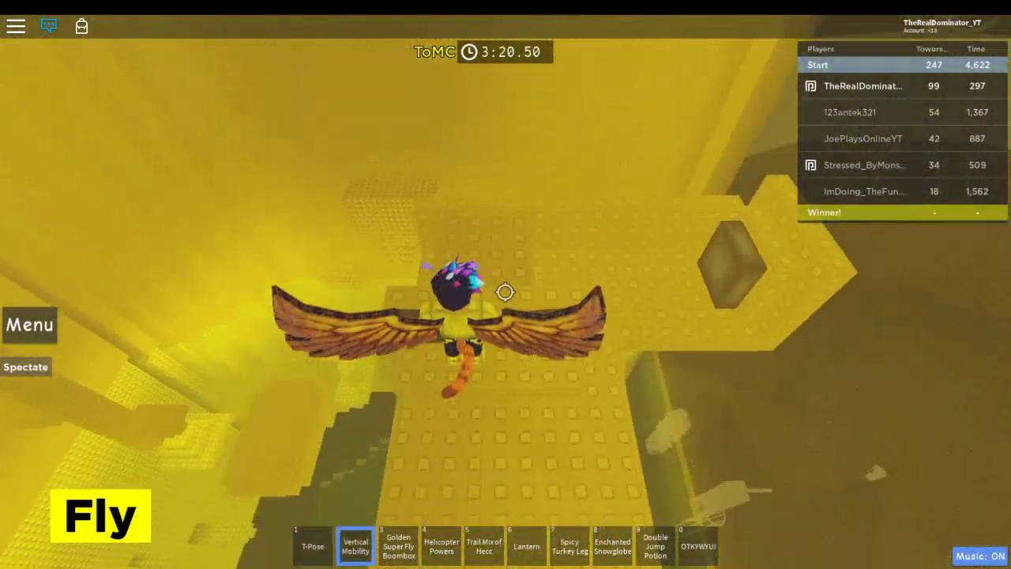
{"action": "key", "text": "w"}
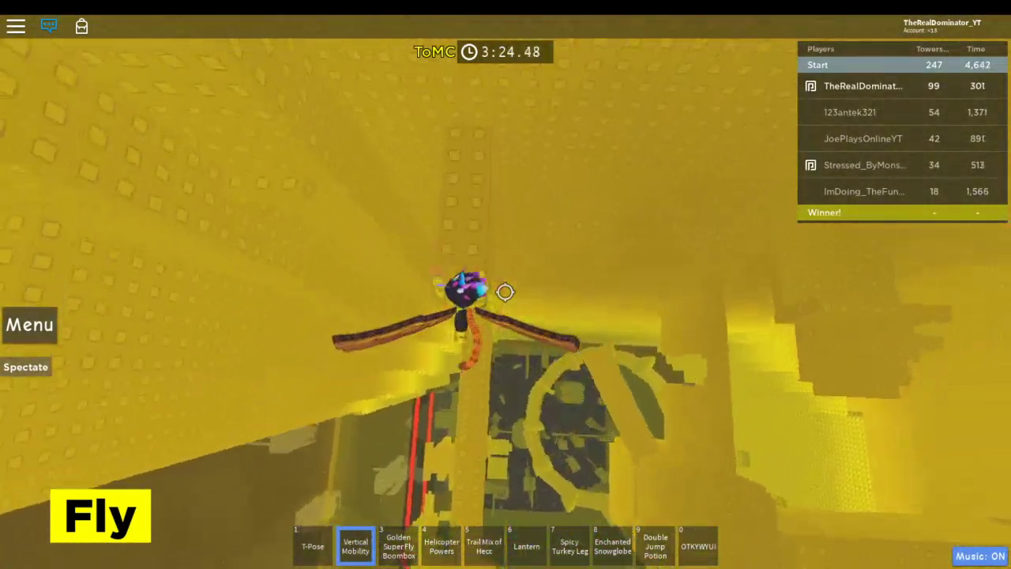
{"action": "scroll", "coordinate": [506, 292], "scroll_direction": "up", "scroll_amount": 5}
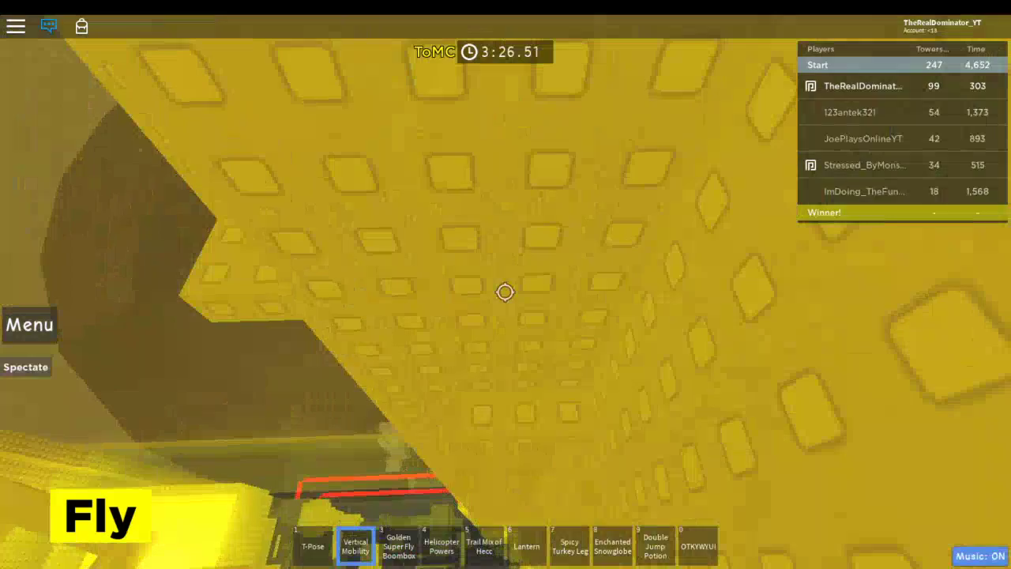
{"action": "key", "text": "w"}
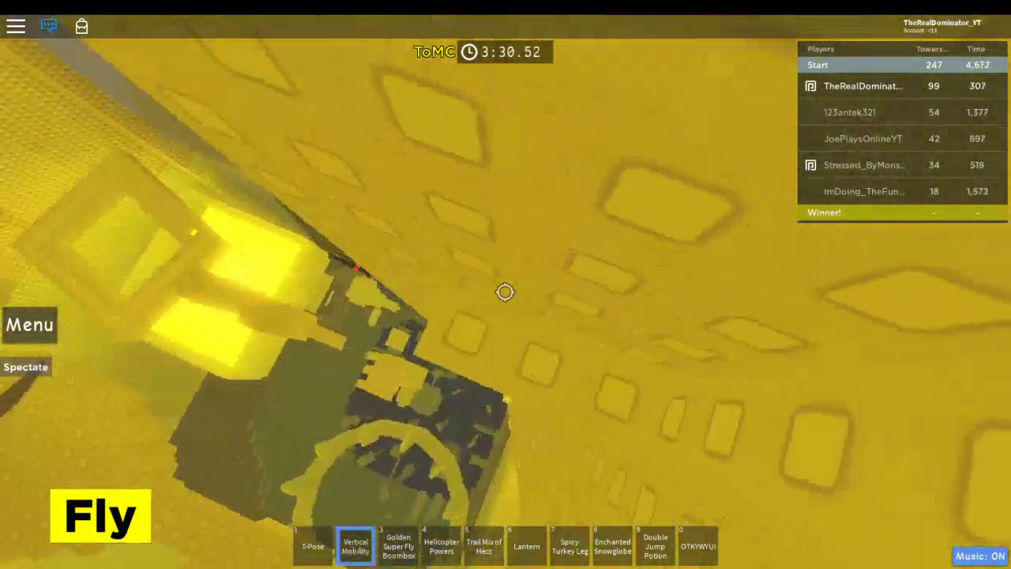
{"action": "scroll", "coordinate": [506, 292], "scroll_direction": "down", "scroll_amount": 3}
{"action": "scroll", "coordinate": [506, 292], "scroll_direction": "up", "scroll_amount": 3}
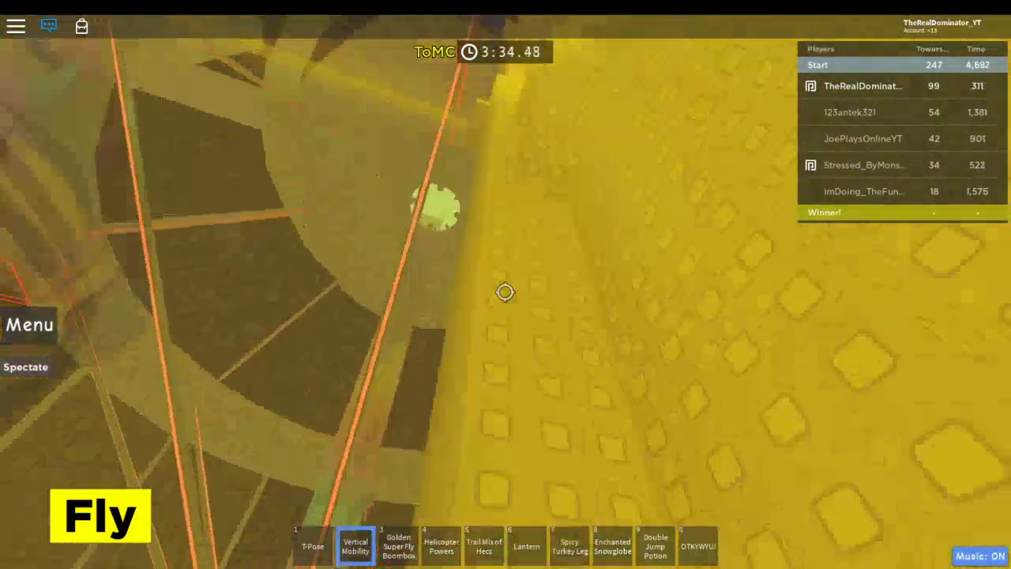
{"action": "scroll", "coordinate": [505, 293], "scroll_direction": "down", "scroll_amount": 3}
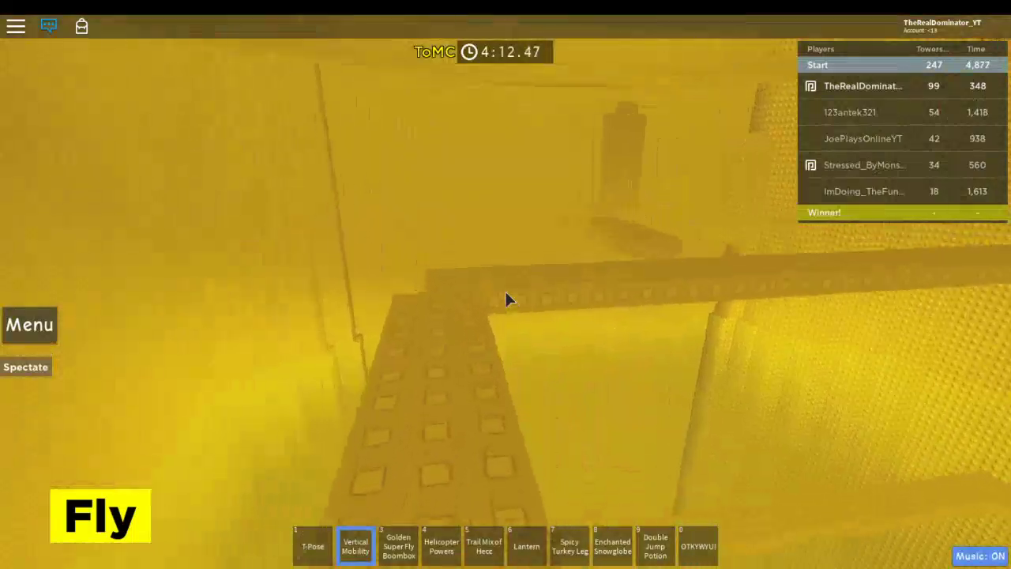
Toggle Shift Lock and fly up to the small yellow blocks deep in the shaft.
{"action": "key", "text": "shift"}
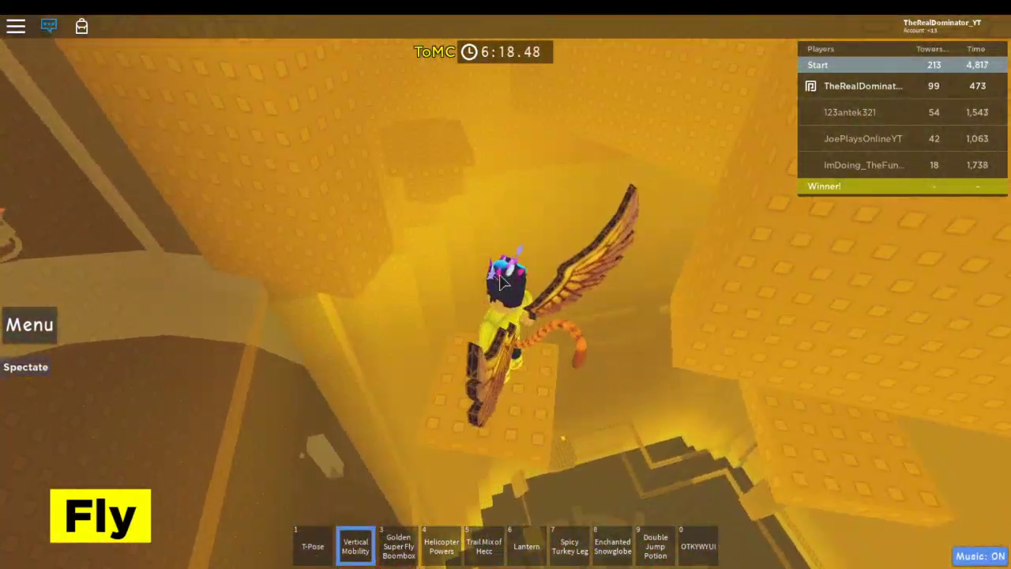
With Shift Lock on, fly along the studded wall up to another yellow ledge.
{"action": "key", "text": "shift"}
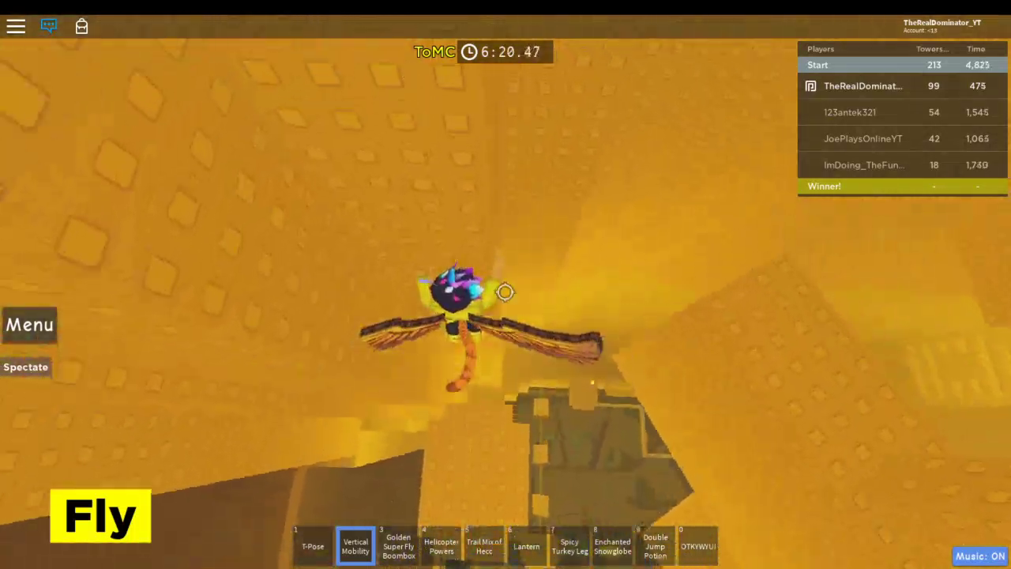
{"action": "key", "text": "w"}
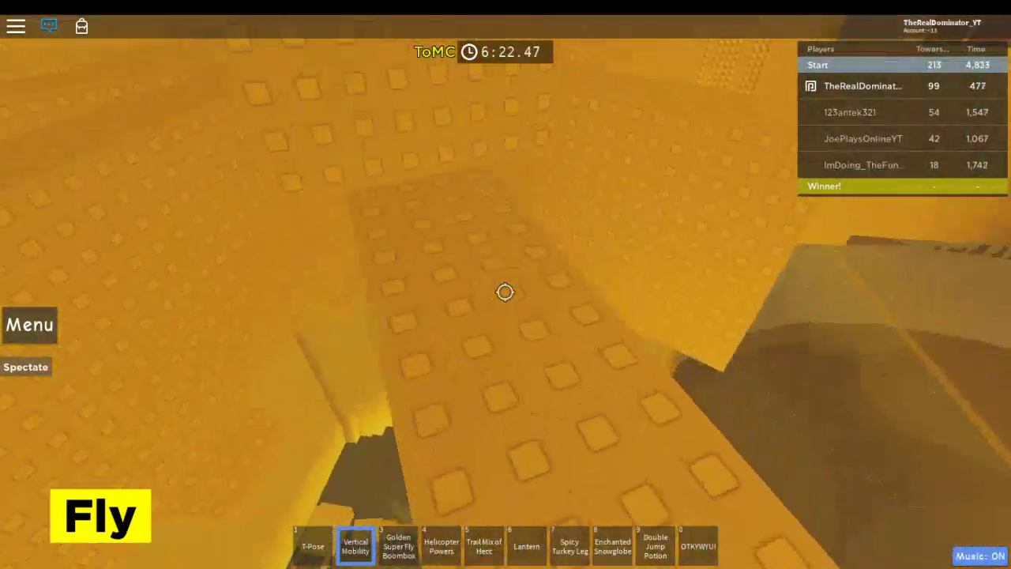
{"action": "key", "text": "w"}
{"action": "key", "text": "w"}
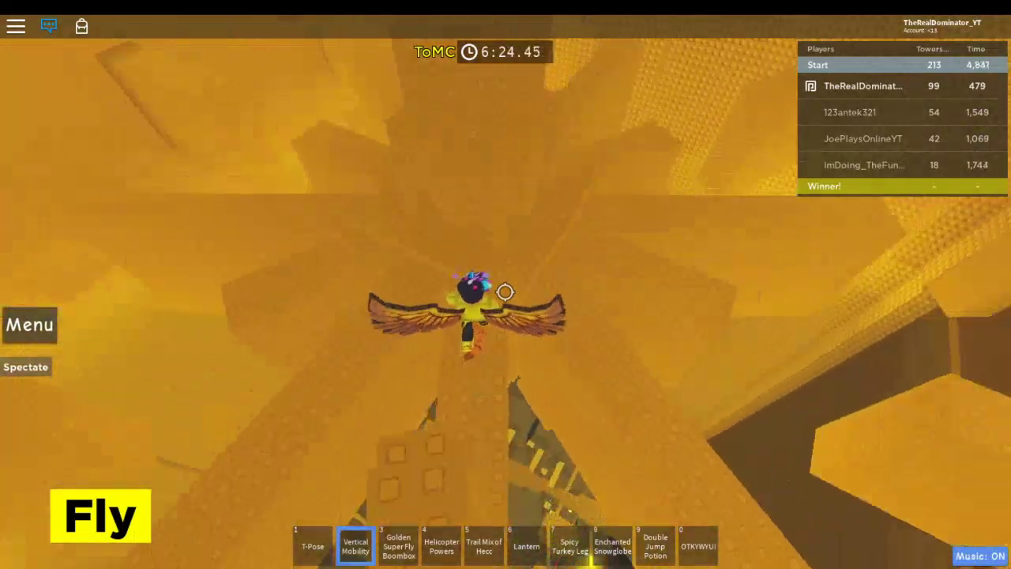
{"action": "key", "text": "w"}
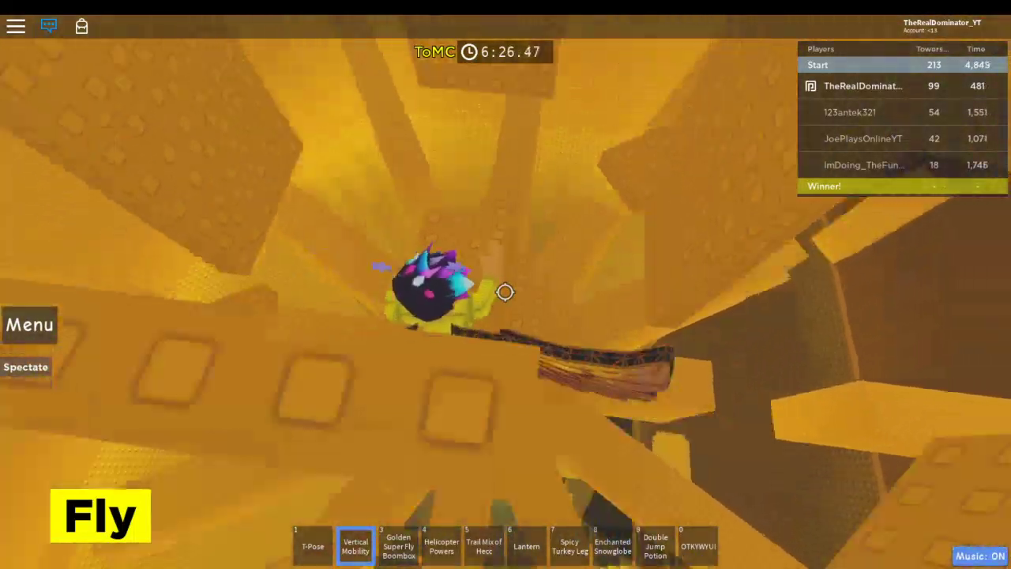
{"action": "key", "text": "w"}
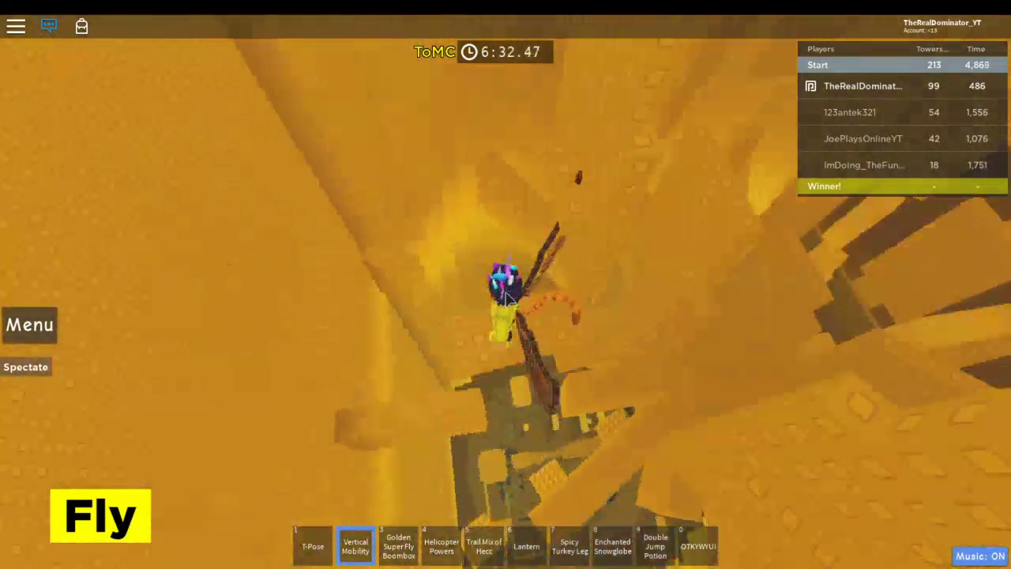
Fly up the yellow shaft past the girder and the ceiling wall.
{"action": "key", "text": "w"}
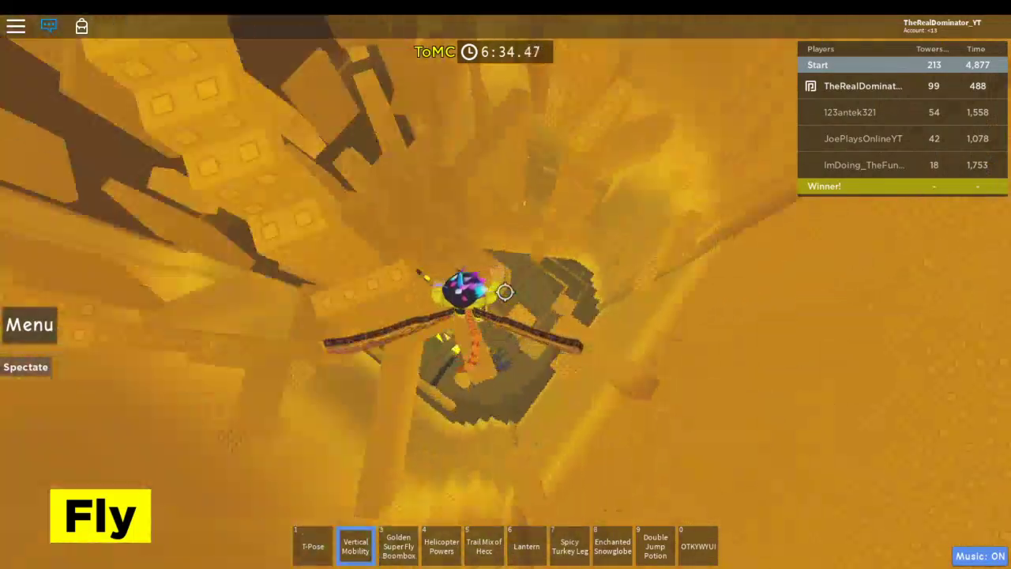
{"action": "key", "text": "w"}
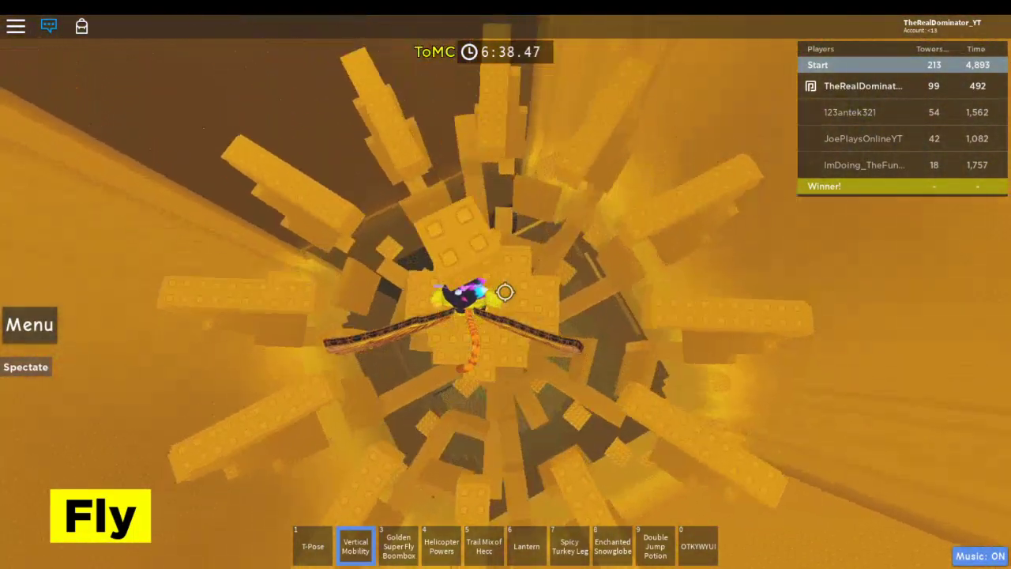
{"action": "key", "text": "w"}
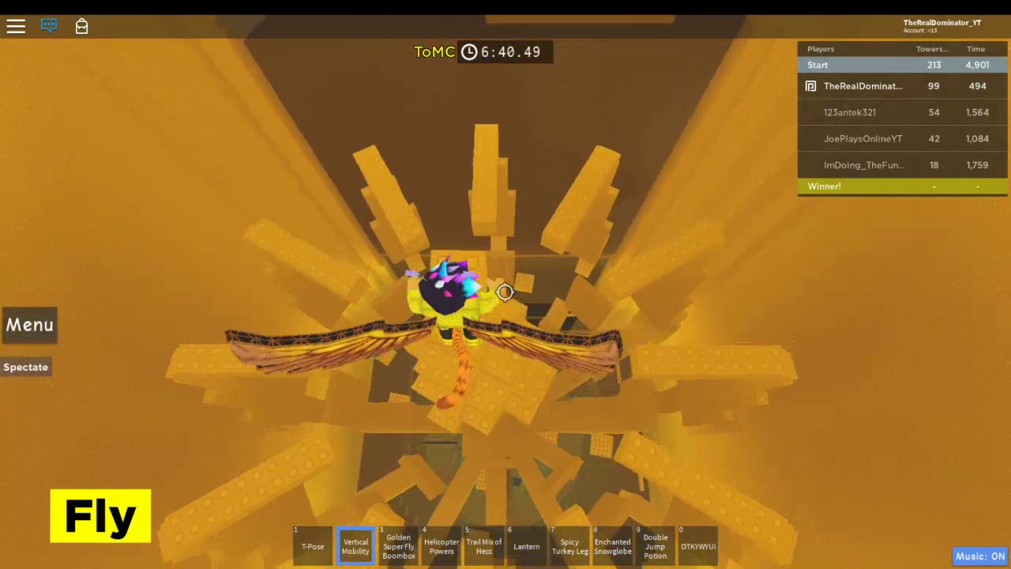
{"action": "key", "text": "w"}
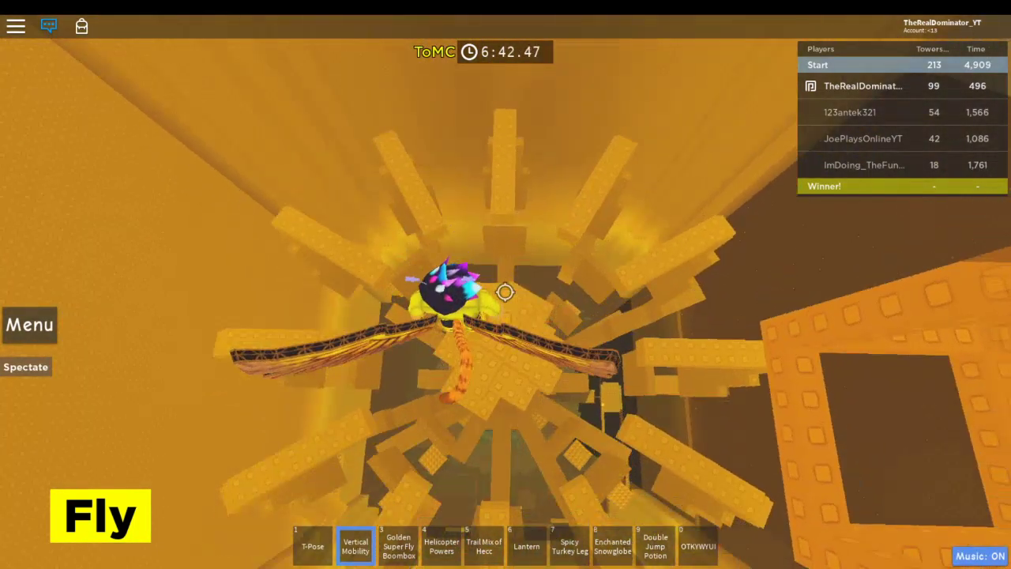
{"action": "key", "text": "w"}
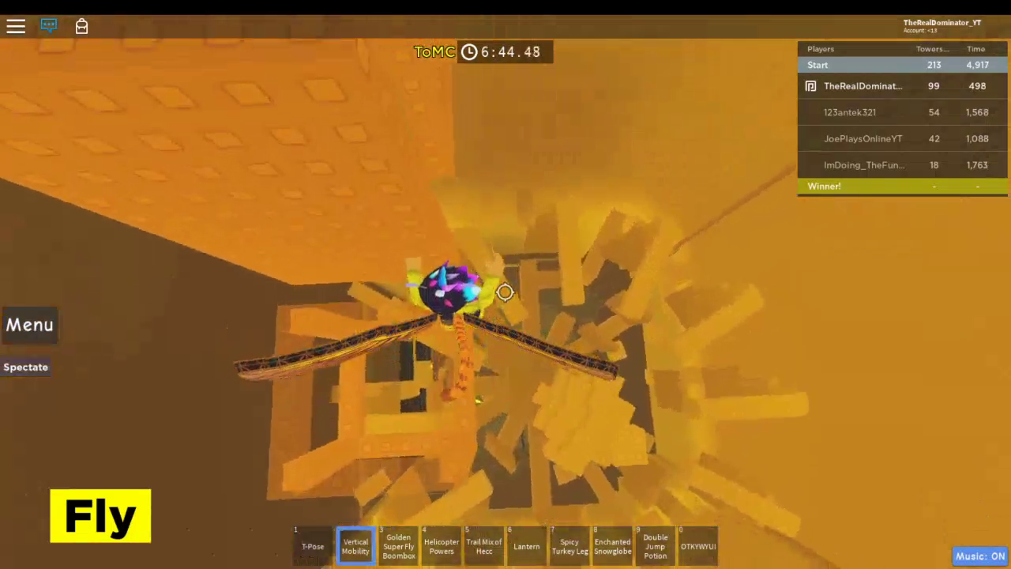
{"action": "key", "text": "w"}
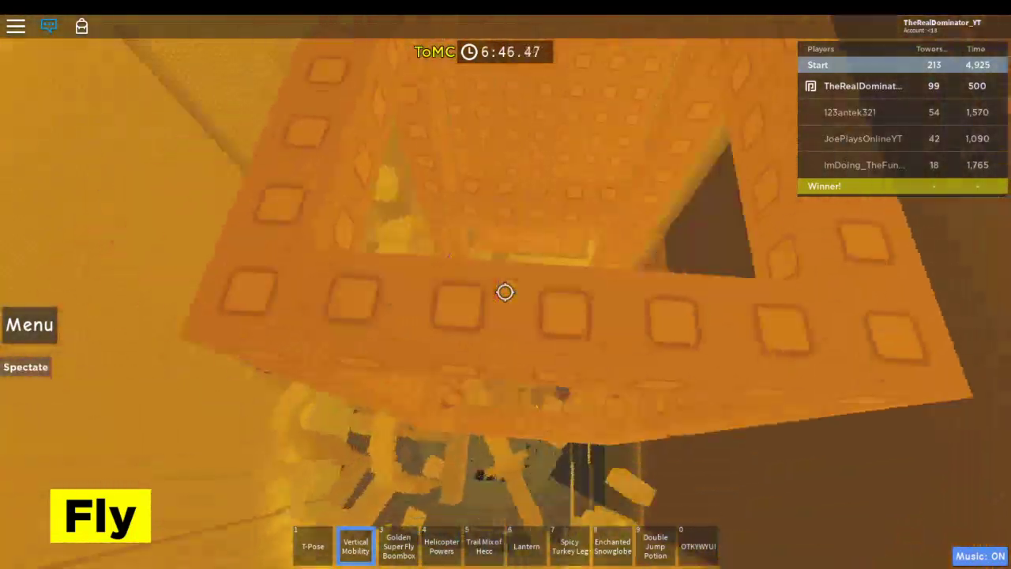
{"action": "key", "text": "w"}
{"action": "key", "text": "w"}
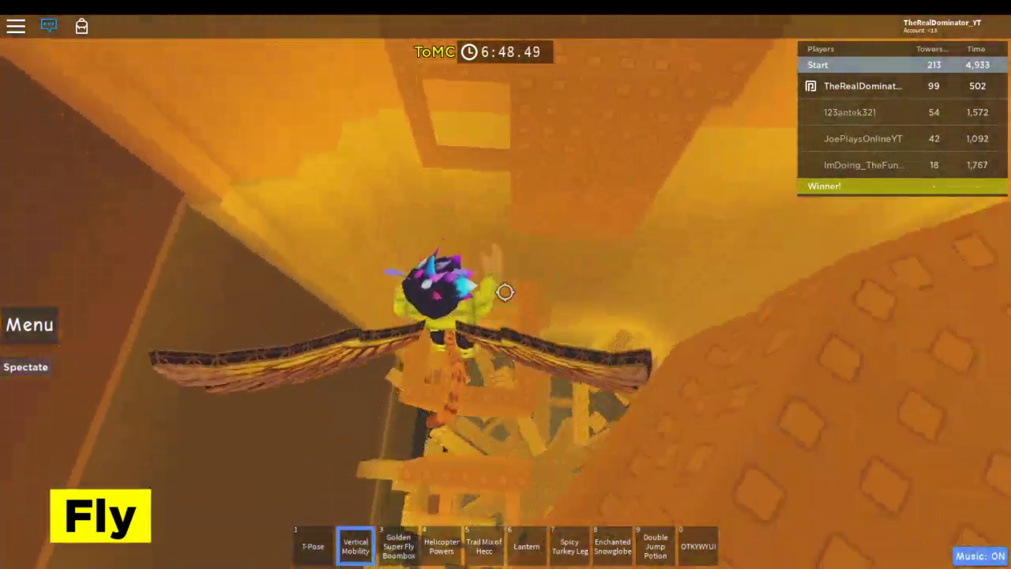
{"action": "key", "text": "w"}
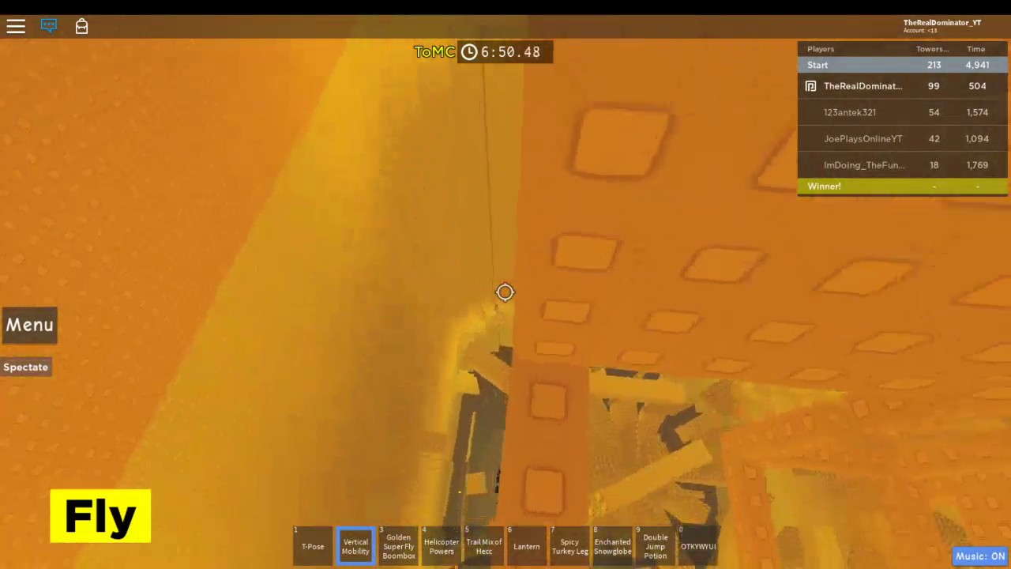
{"action": "key", "text": "w"}
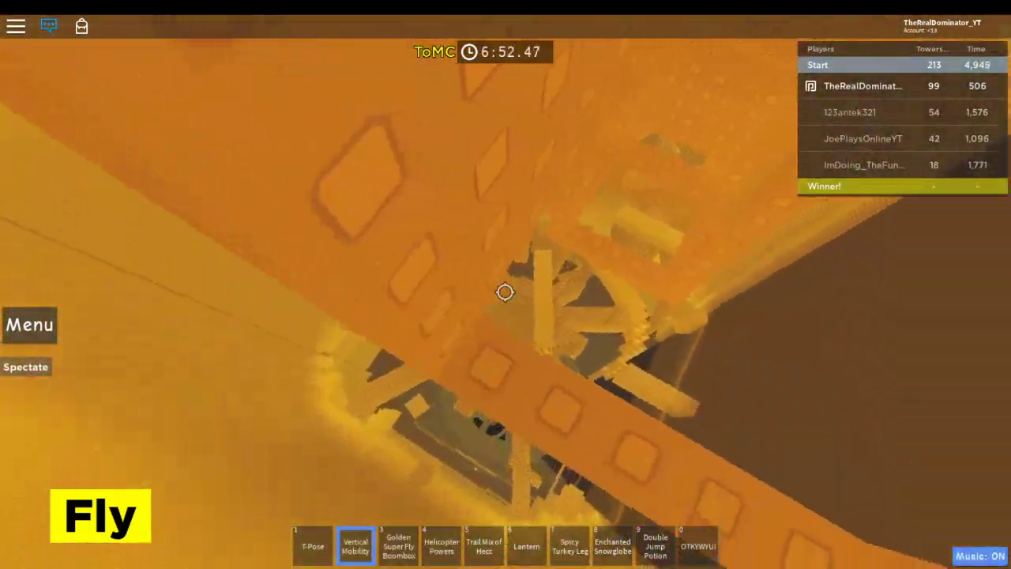
Fly through the studded square frame toward the glowing yellow block.
{"action": "key", "text": "w"}
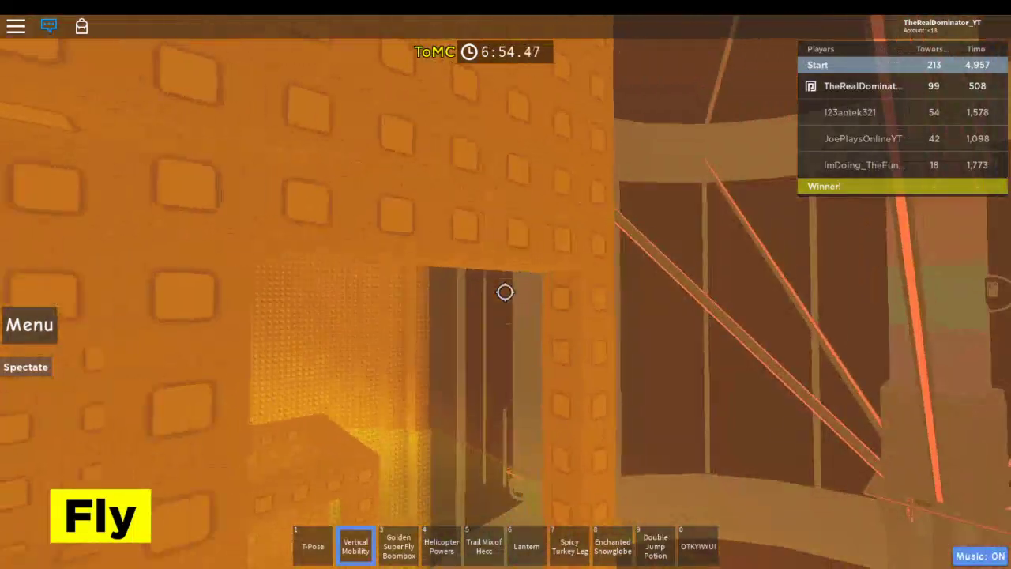
{"action": "key", "text": "w"}
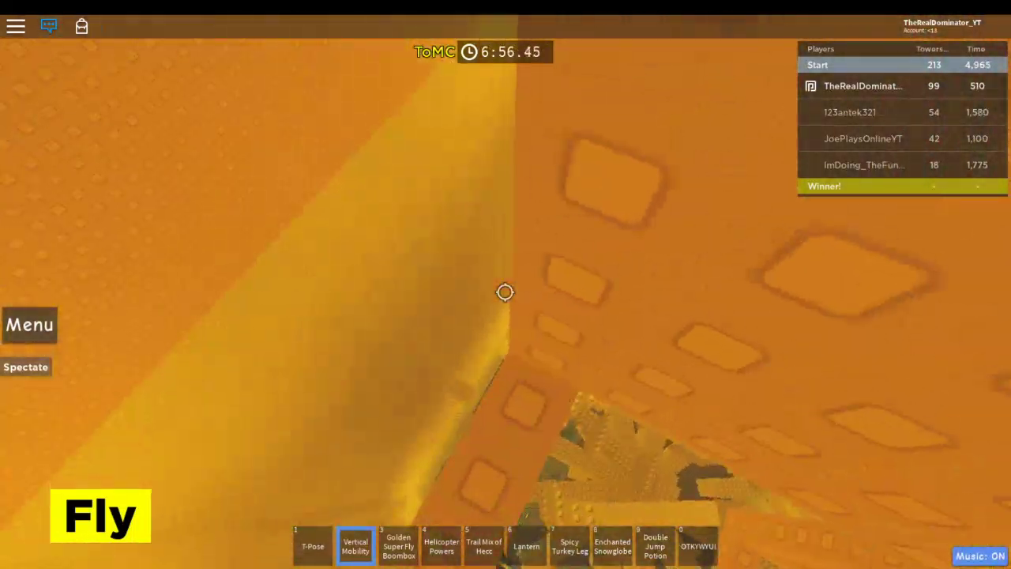
{"action": "key", "text": "w"}
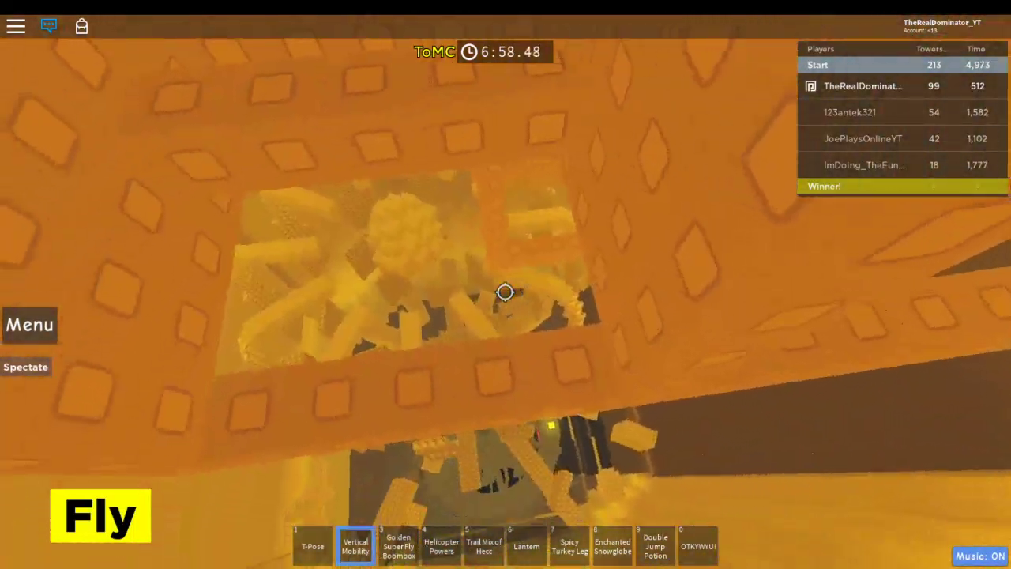
{"action": "key", "text": "w"}
{"action": "key", "text": "w"}
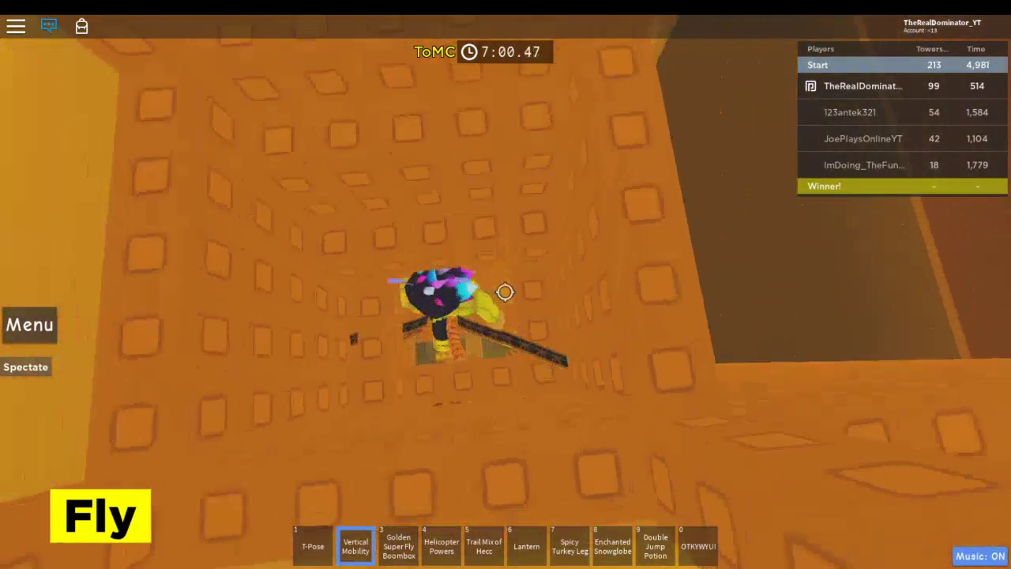
{"action": "key", "text": "w"}
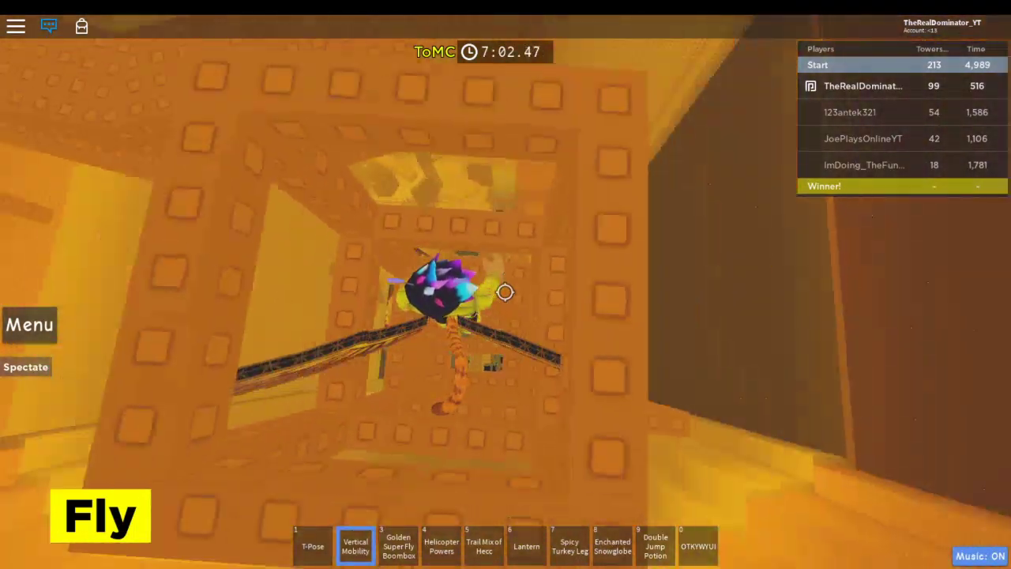
{"action": "key", "text": "w"}
{"action": "key", "text": "w"}
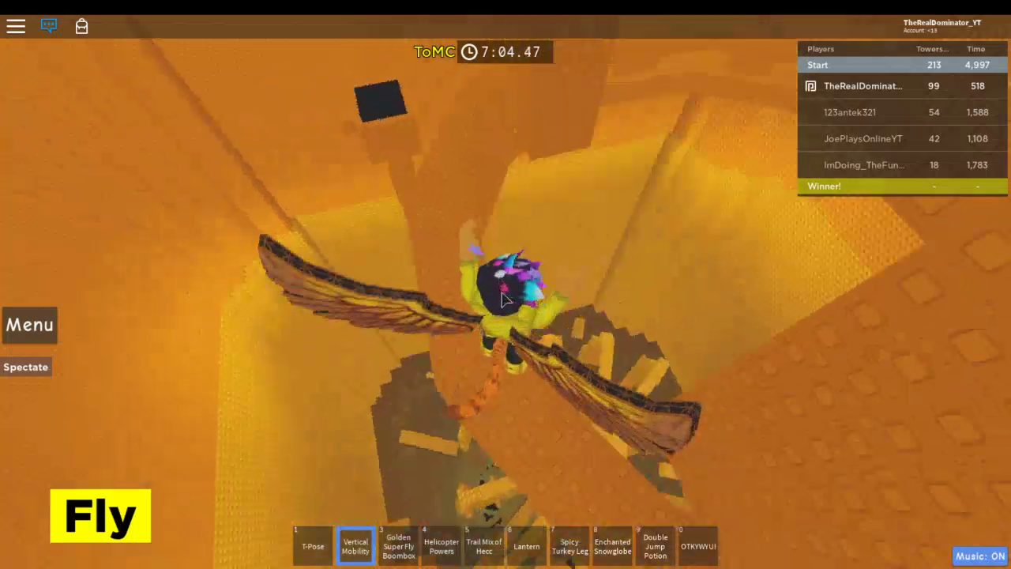
{"action": "key", "text": "w"}
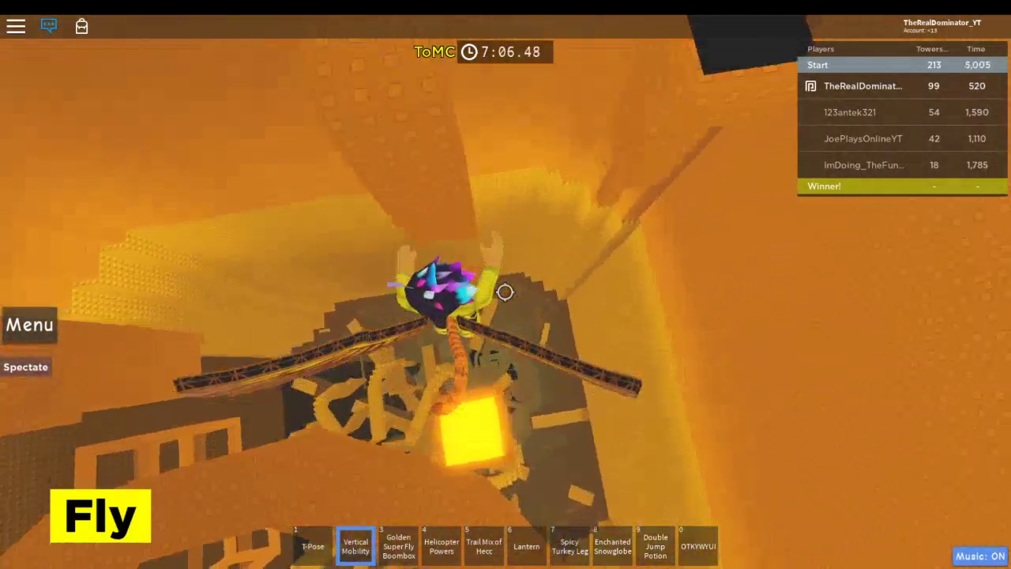
{"action": "key", "text": "w"}
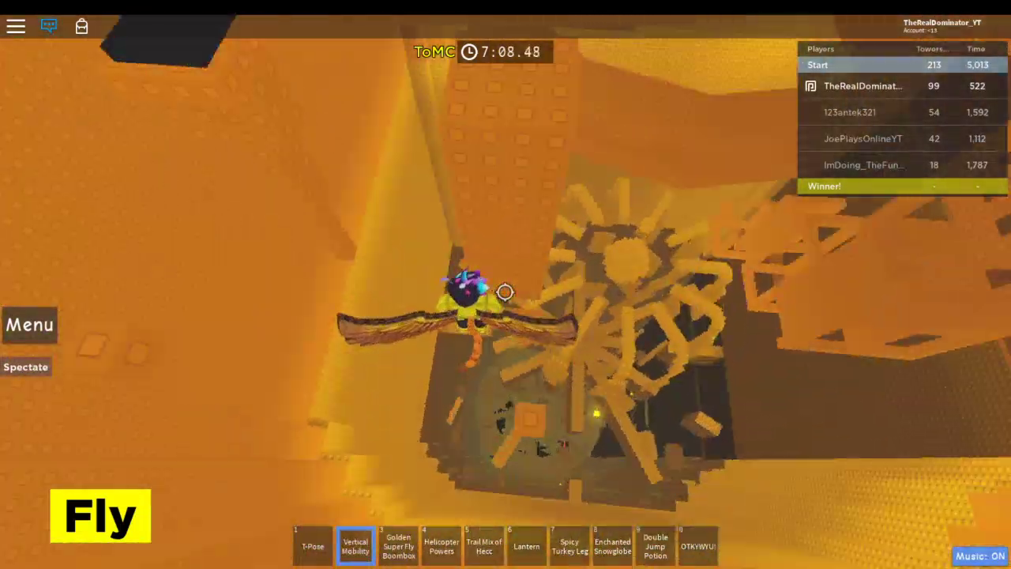
{"action": "key", "text": "w"}
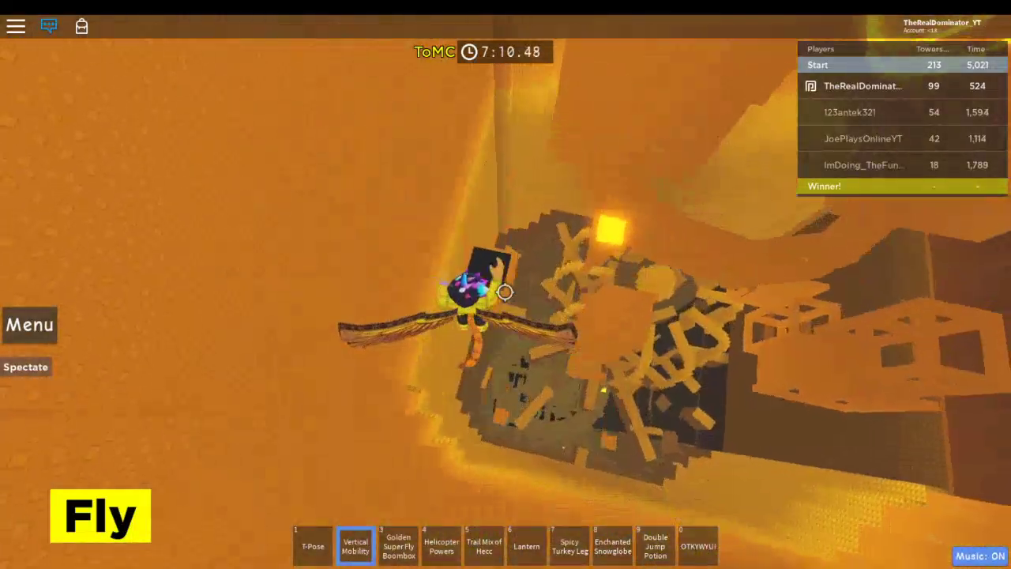
{"action": "key", "text": "w"}
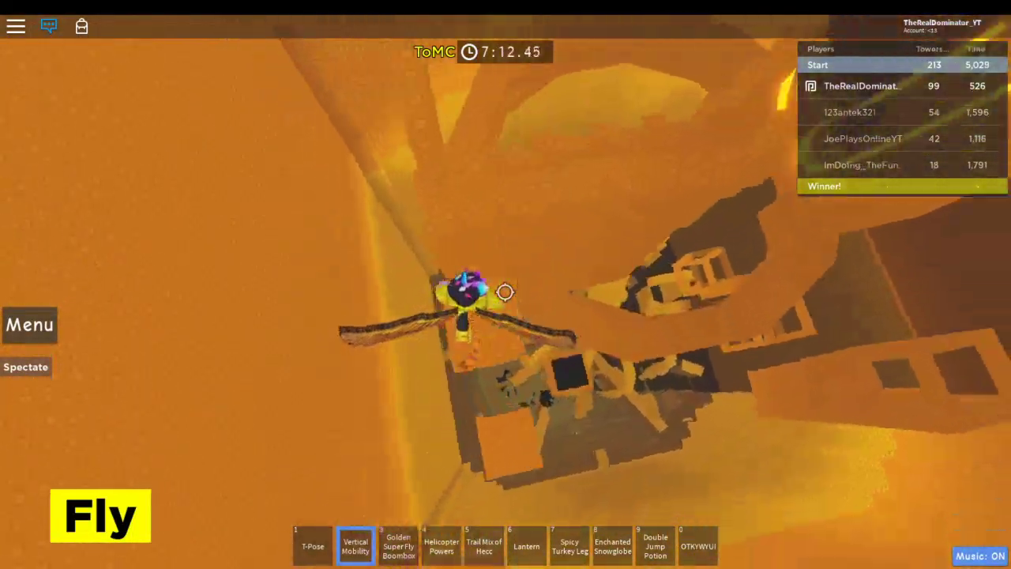
{"action": "key", "text": "w"}
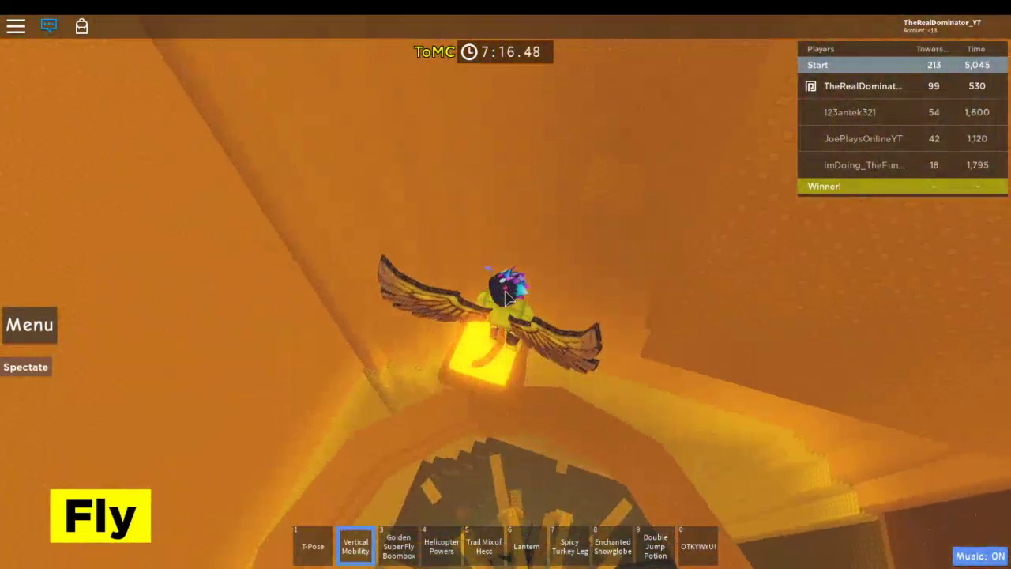
Fly up the spiky shaft past the spiky wheel to the next orange floor.
{"action": "key", "text": "w"}
{"action": "key", "text": "w"}
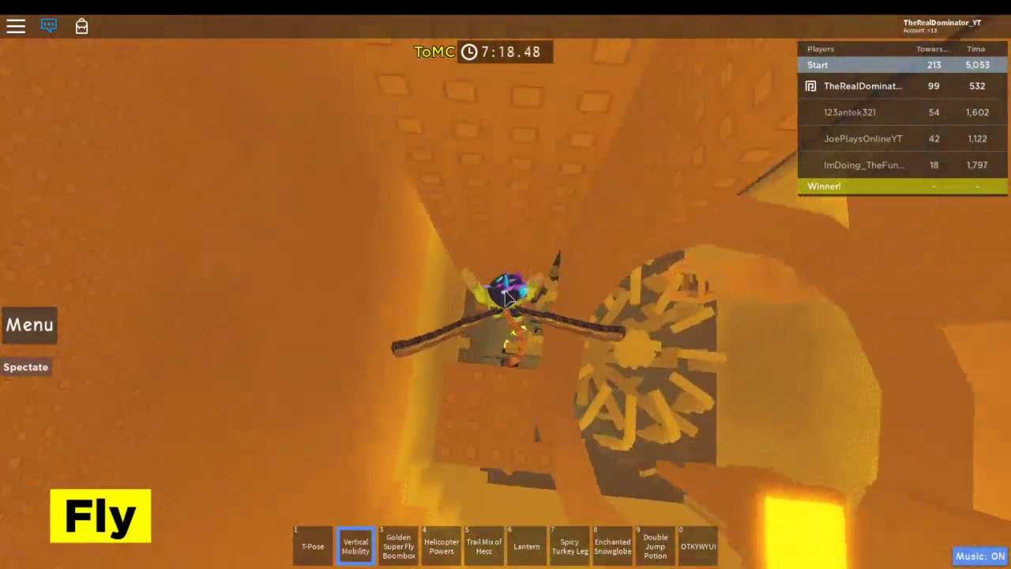
{"action": "key", "text": "w"}
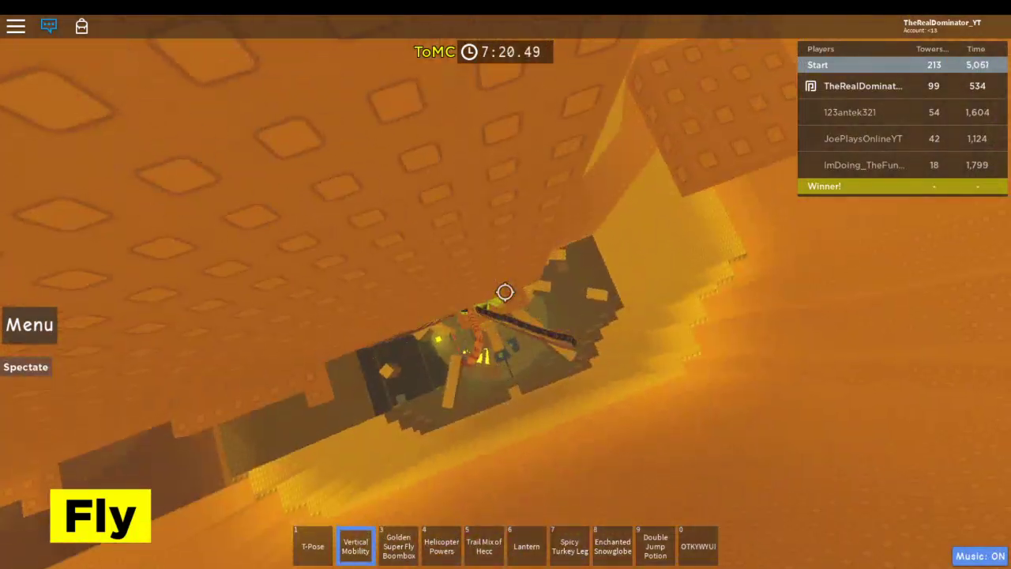
{"action": "key", "text": "w"}
{"action": "key", "text": "w"}
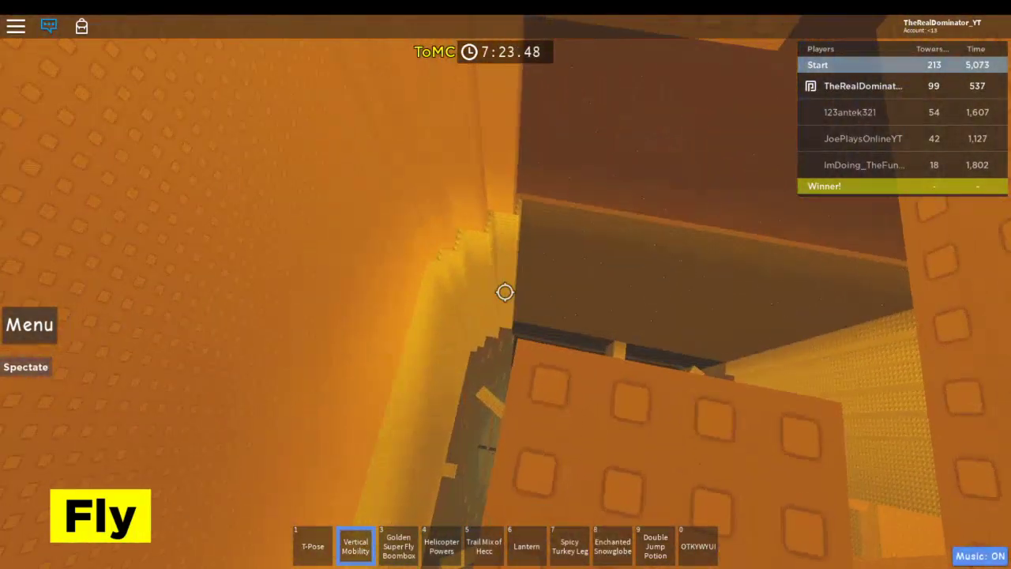
{"action": "key", "text": "w"}
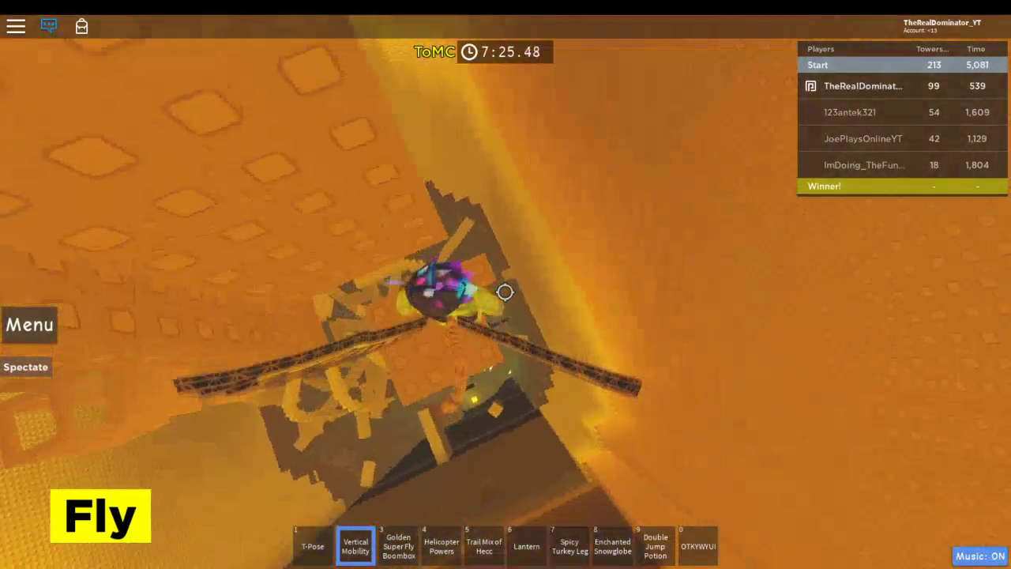
{"action": "key", "text": "w"}
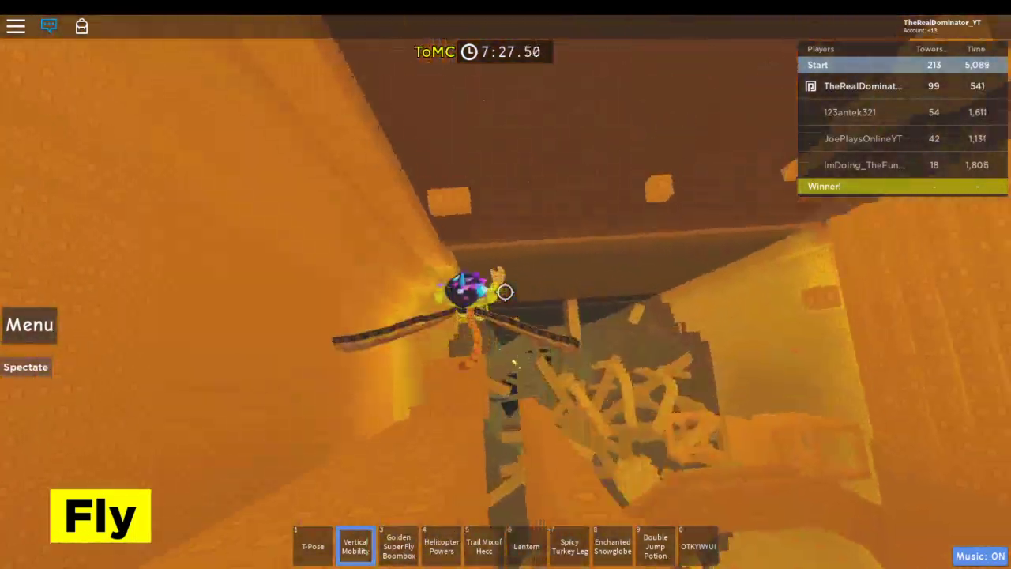
{"action": "key", "text": "w"}
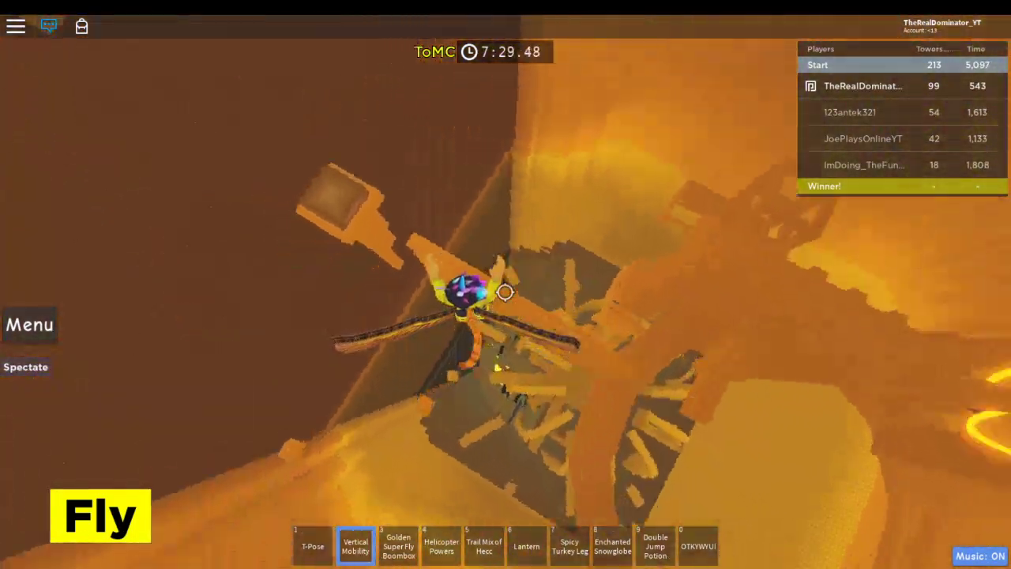
{"action": "key", "text": "w"}
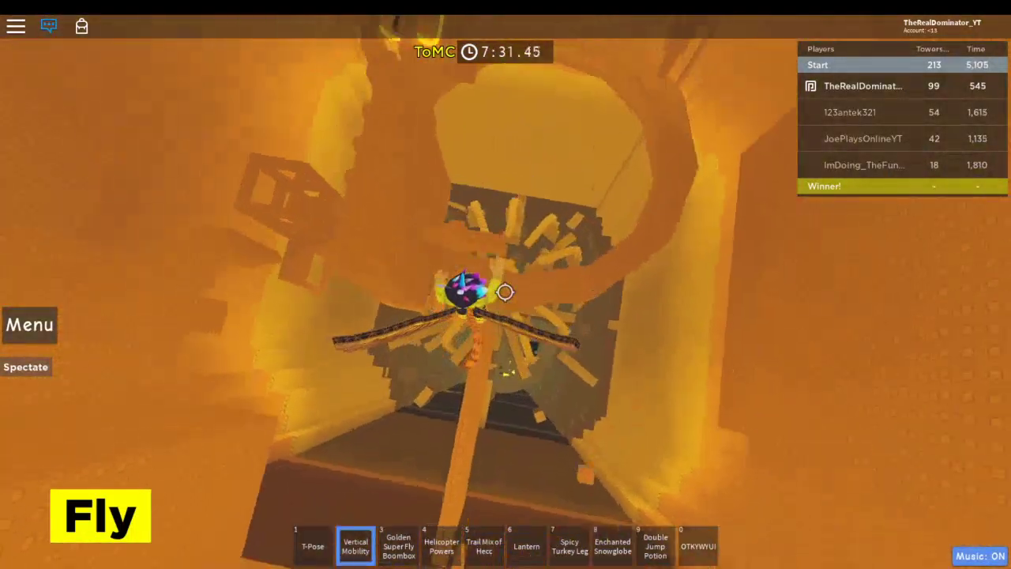
{"action": "key", "text": "w"}
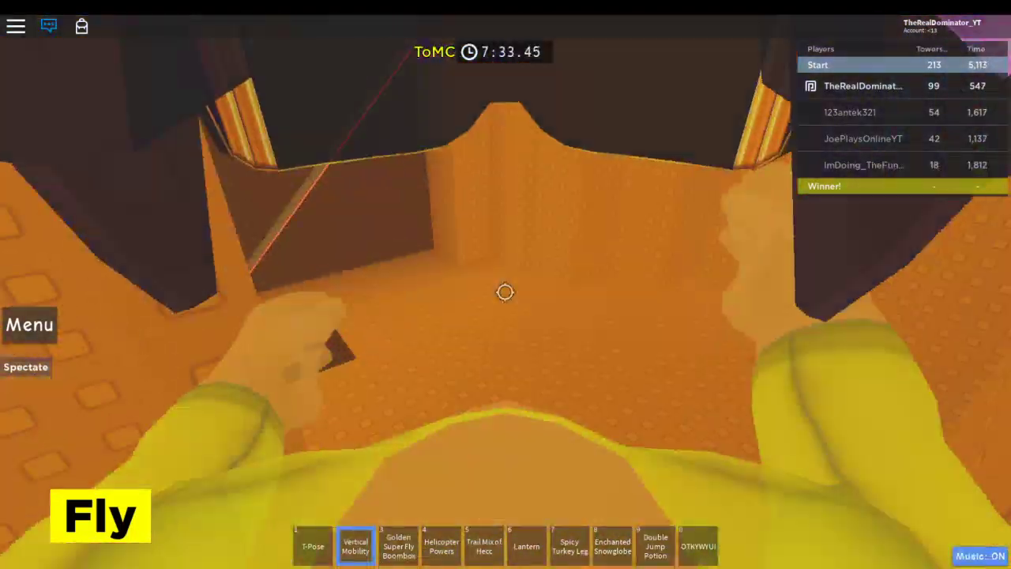
Fly past the orange ledges to hover beside a glowing block higher up.
{"action": "key", "text": "w"}
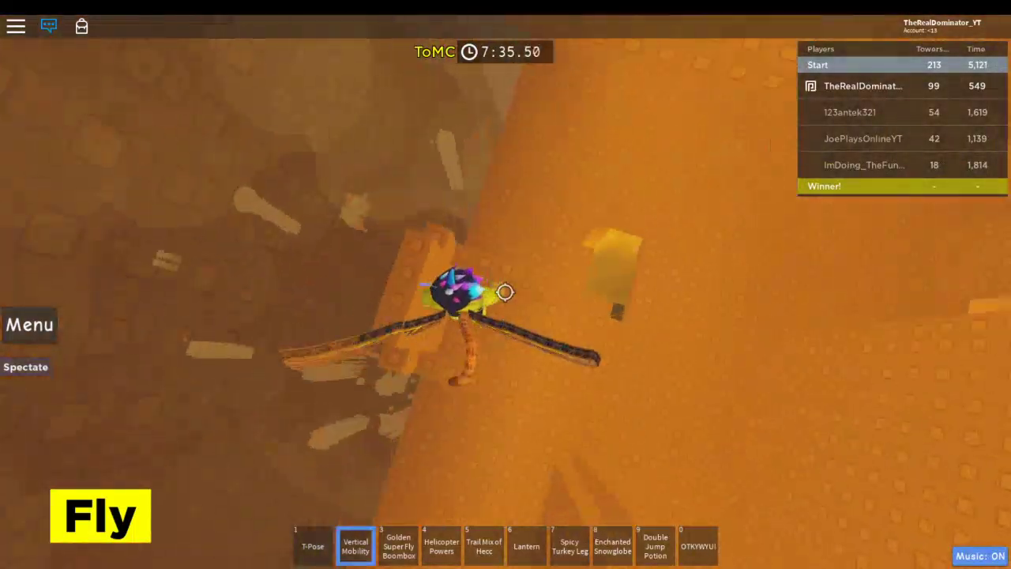
{"action": "key", "text": "w"}
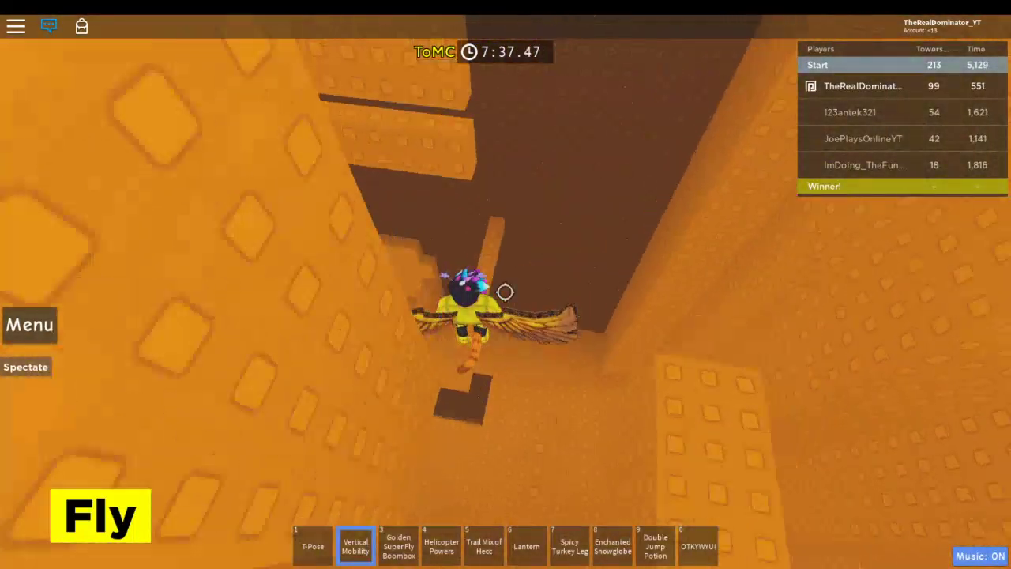
{"action": "key", "text": "w"}
{"action": "key", "text": "w"}
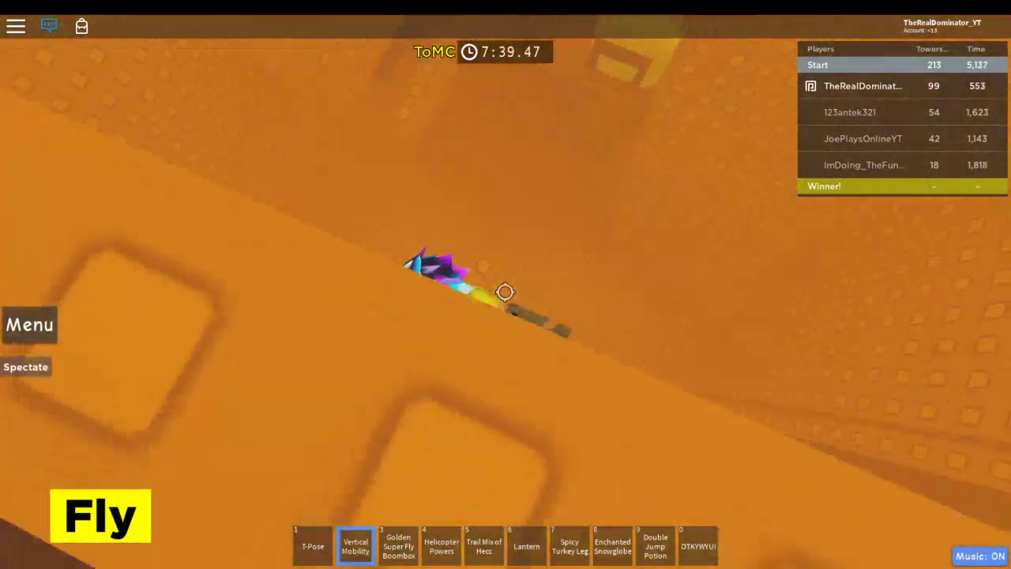
{"action": "key", "text": "w"}
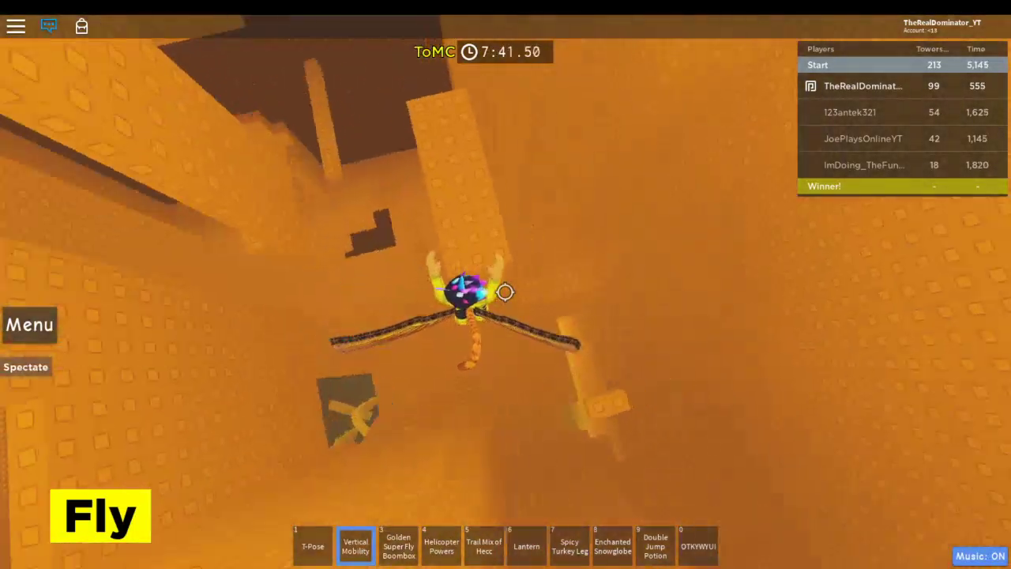
{"action": "key", "text": "w"}
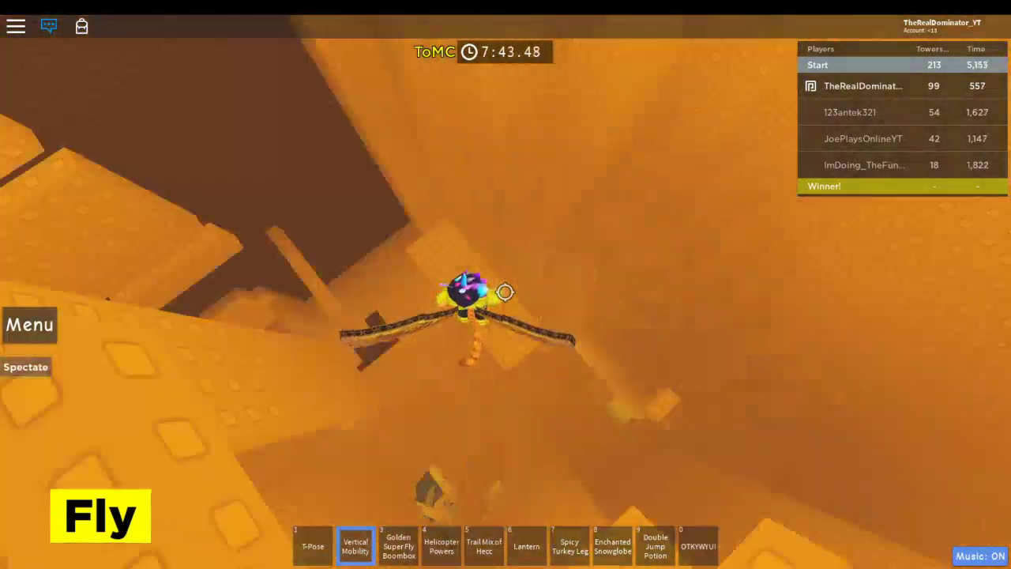
{"action": "key", "text": "w"}
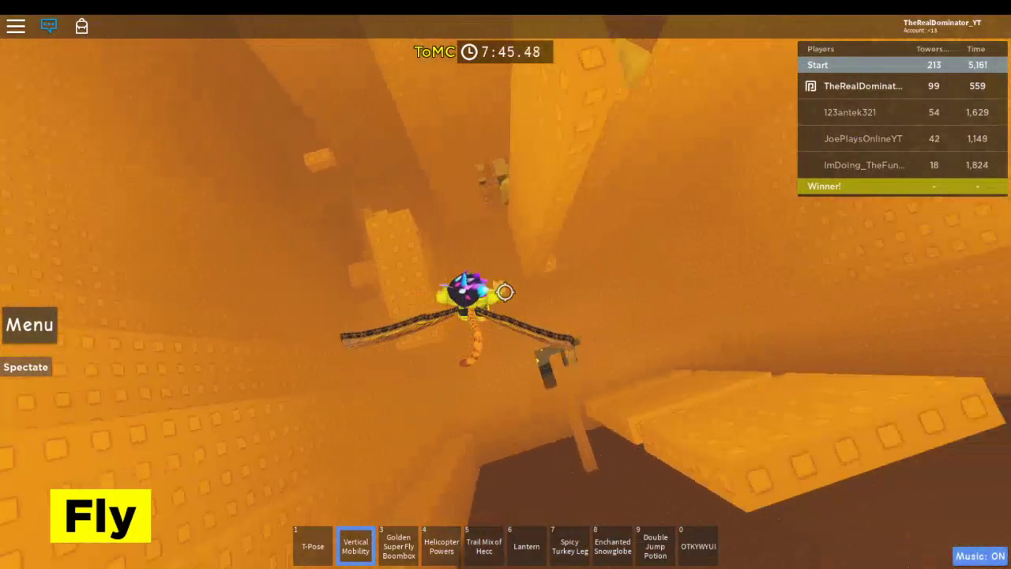
{"action": "key", "text": "w"}
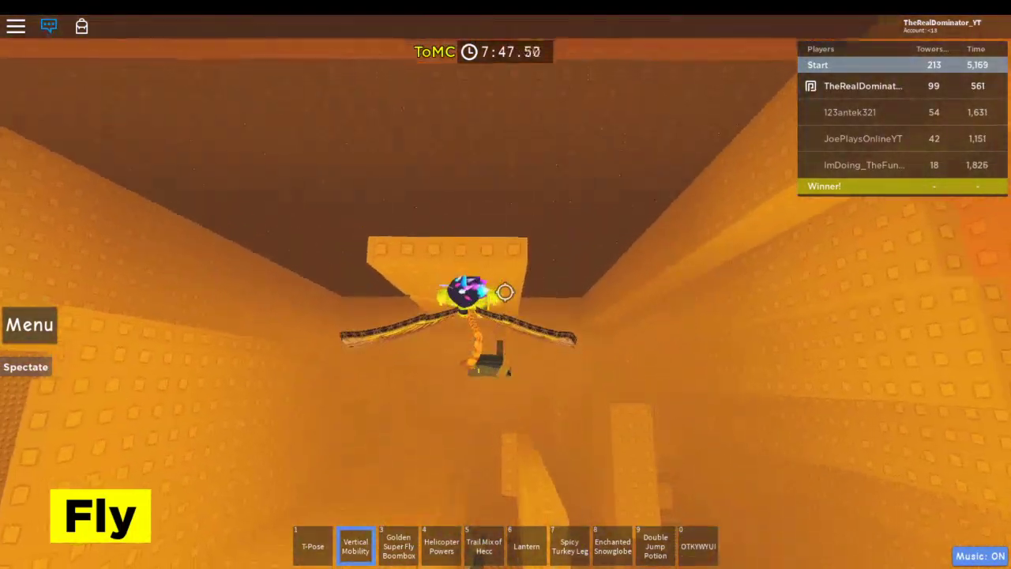
{"action": "key", "text": "w"}
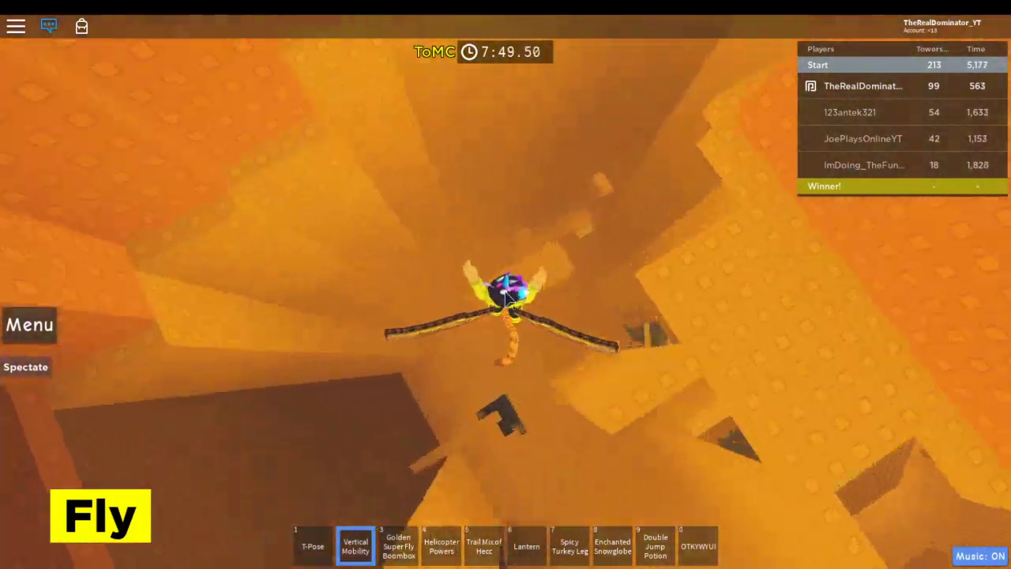
{"action": "key", "text": "w"}
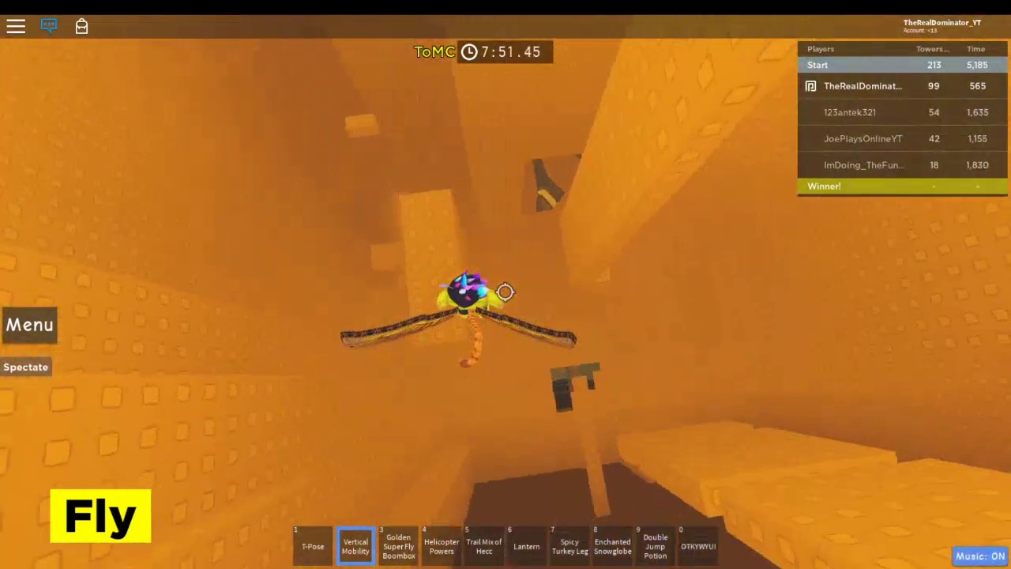
{"action": "key", "text": "w"}
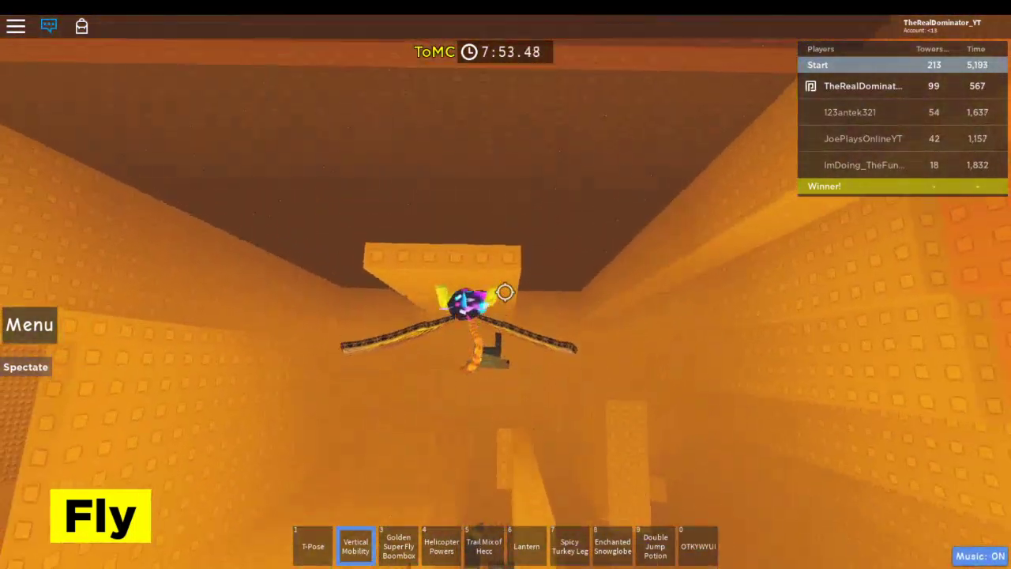
{"action": "key", "text": "w"}
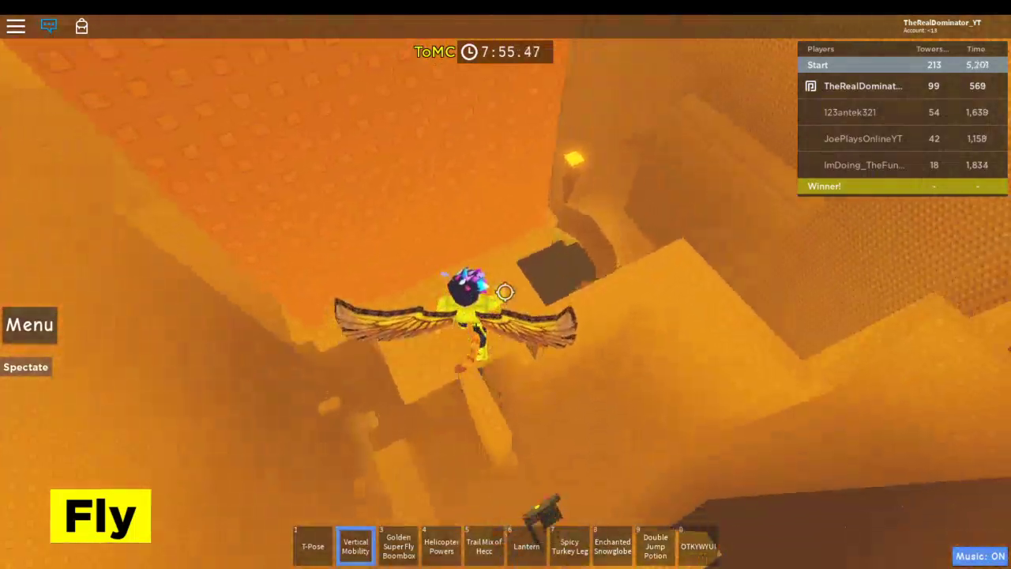
{"action": "key", "text": "w"}
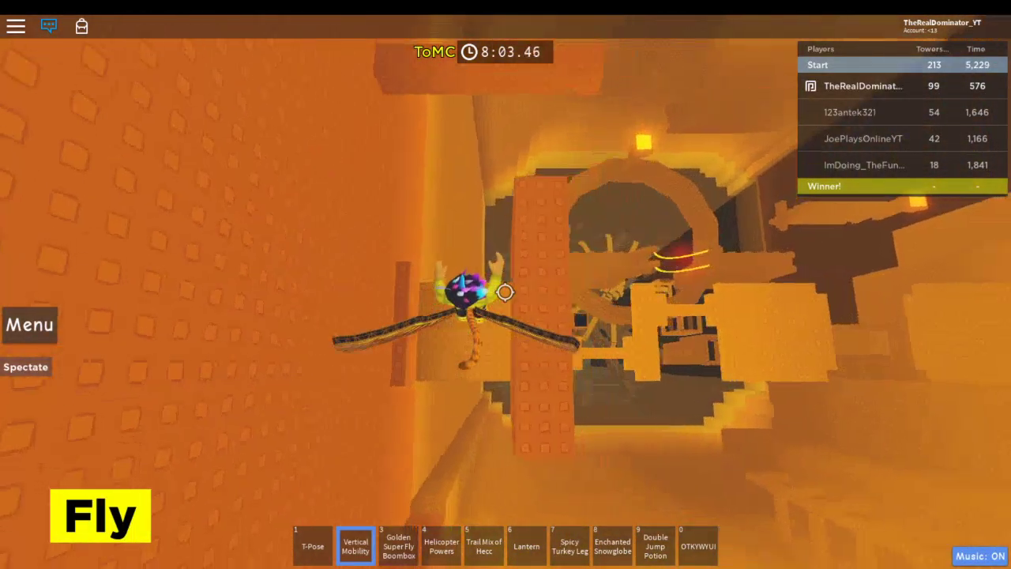
Fly past the spiky wheel structure and land on the upper platform.
{"action": "key", "text": "w"}
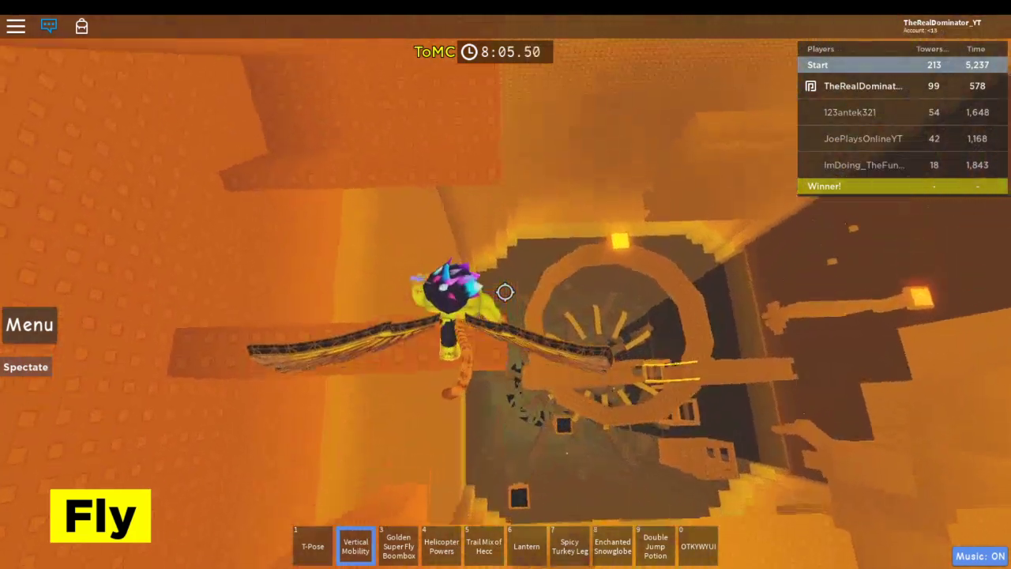
{"action": "key", "text": "w"}
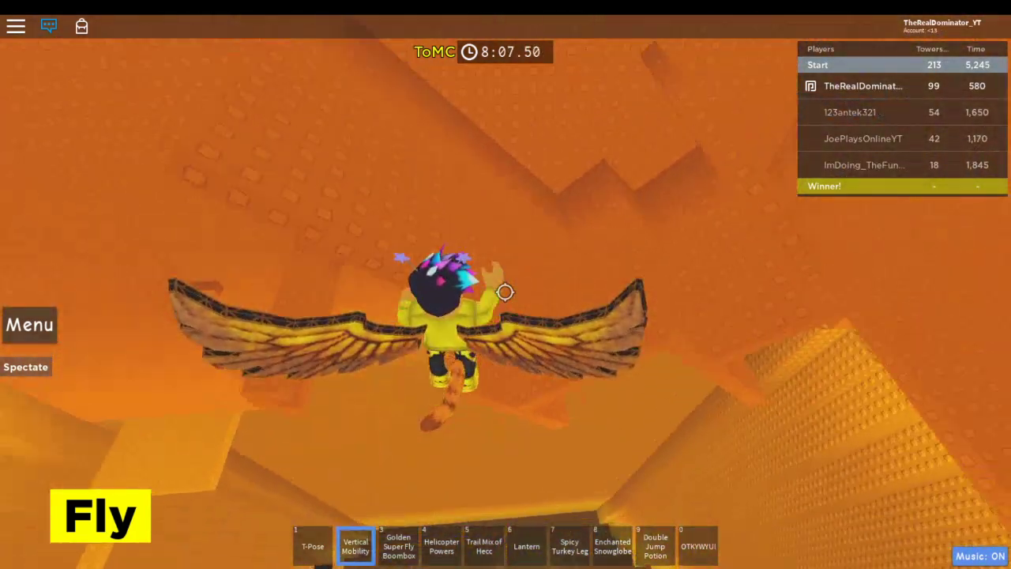
{"action": "key", "text": "w"}
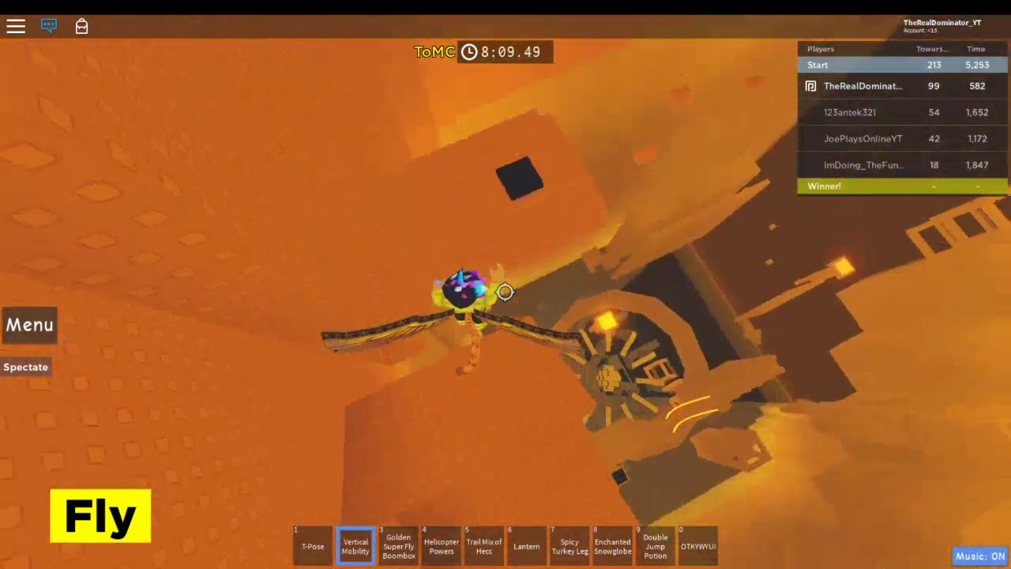
{"action": "key", "text": "w"}
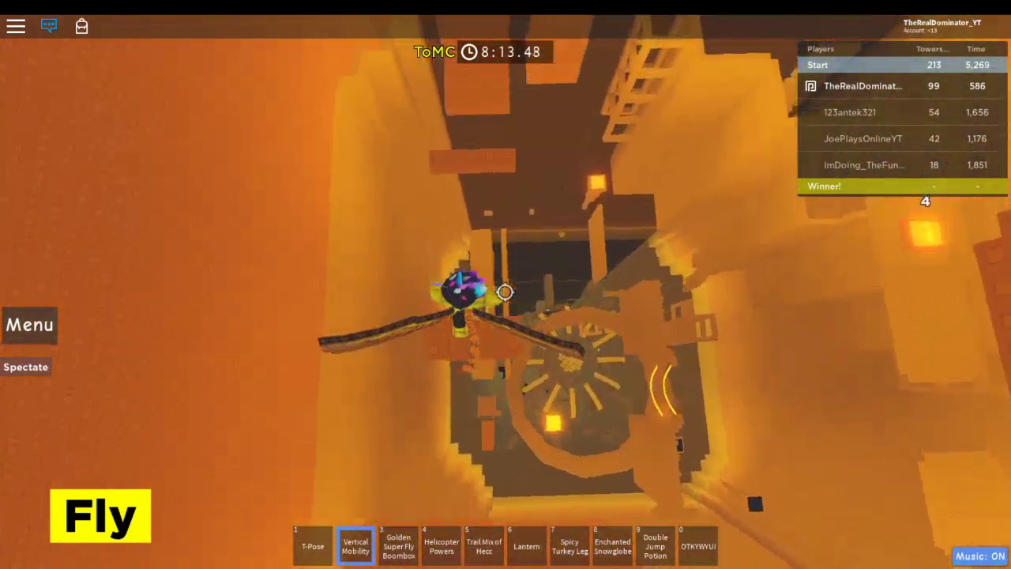
{"action": "key", "text": "w"}
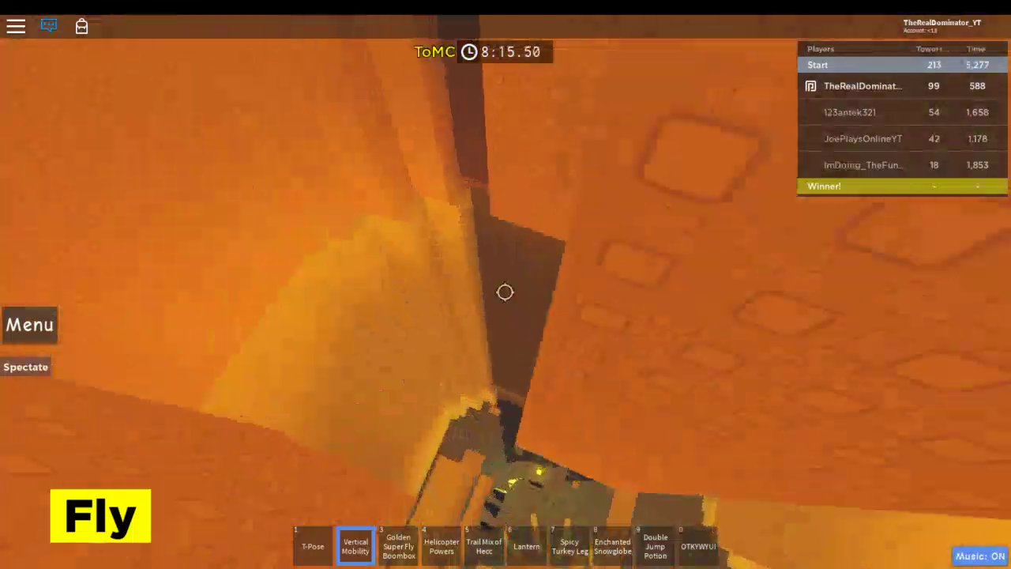
{"action": "key", "text": "w"}
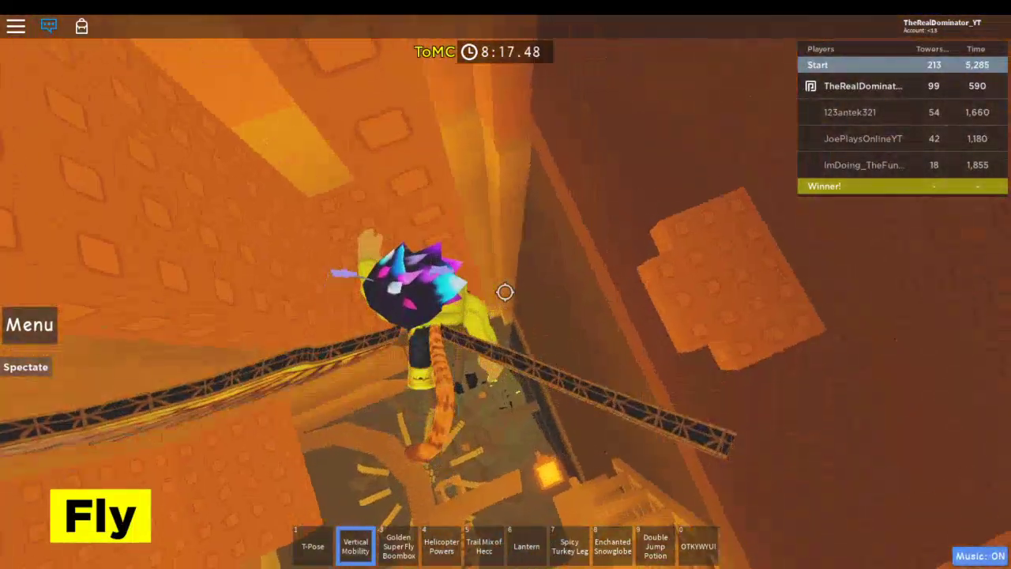
{"action": "key", "text": "w"}
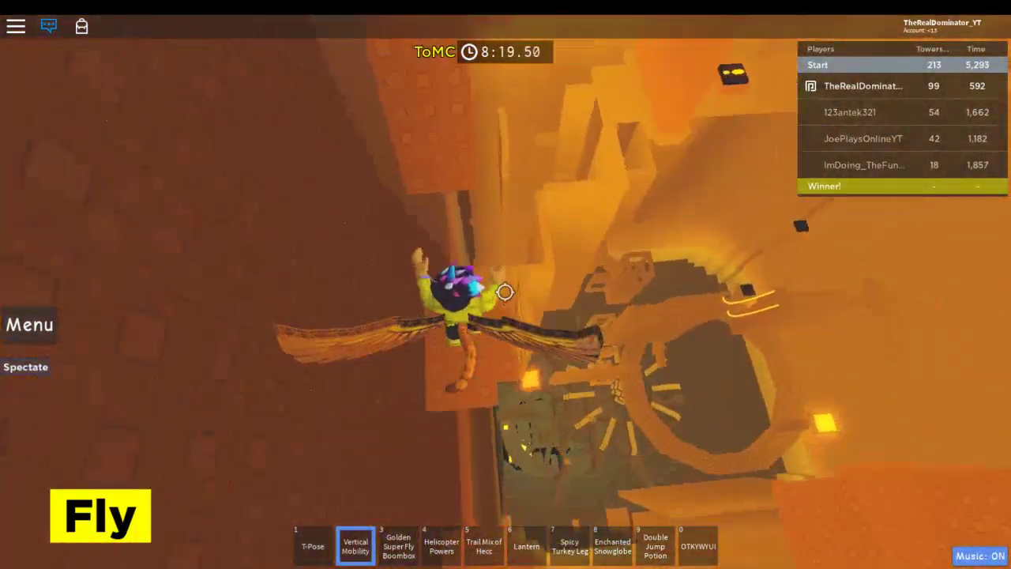
{"action": "key", "text": "w"}
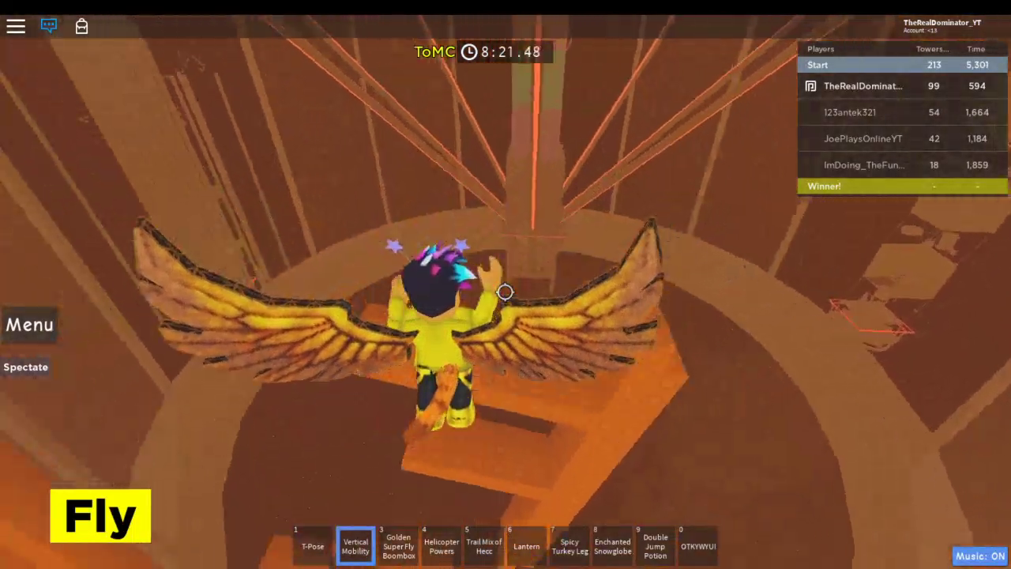
Fly up past the orange platform, high above the circular shaft.
{"action": "key", "text": "w"}
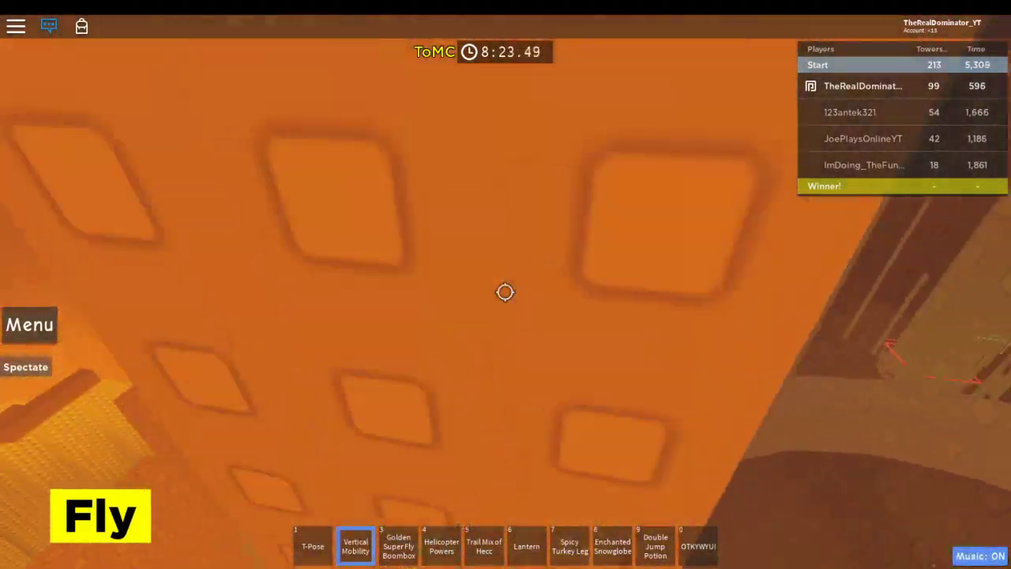
{"action": "key", "text": "w"}
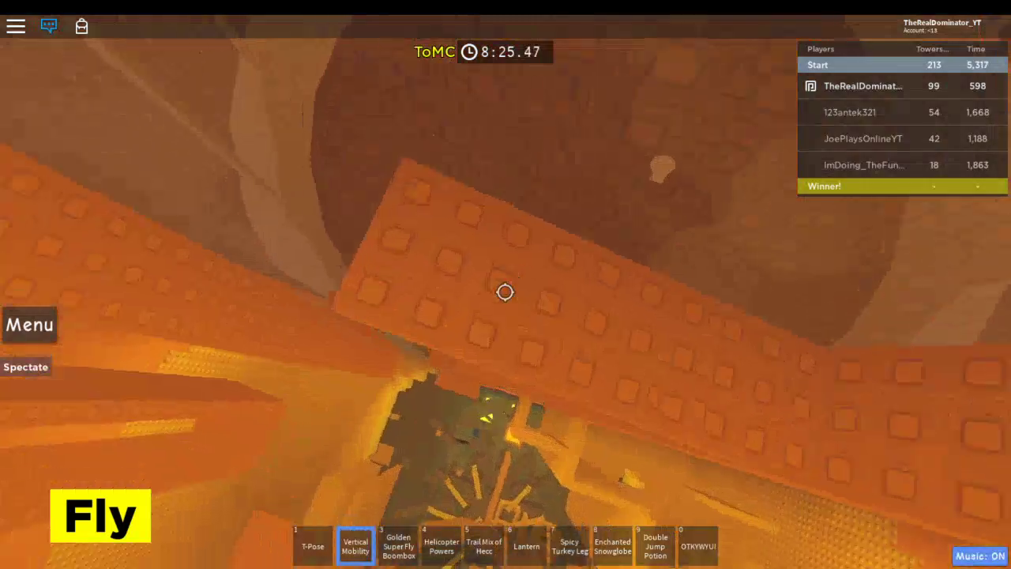
{"action": "key", "text": "w"}
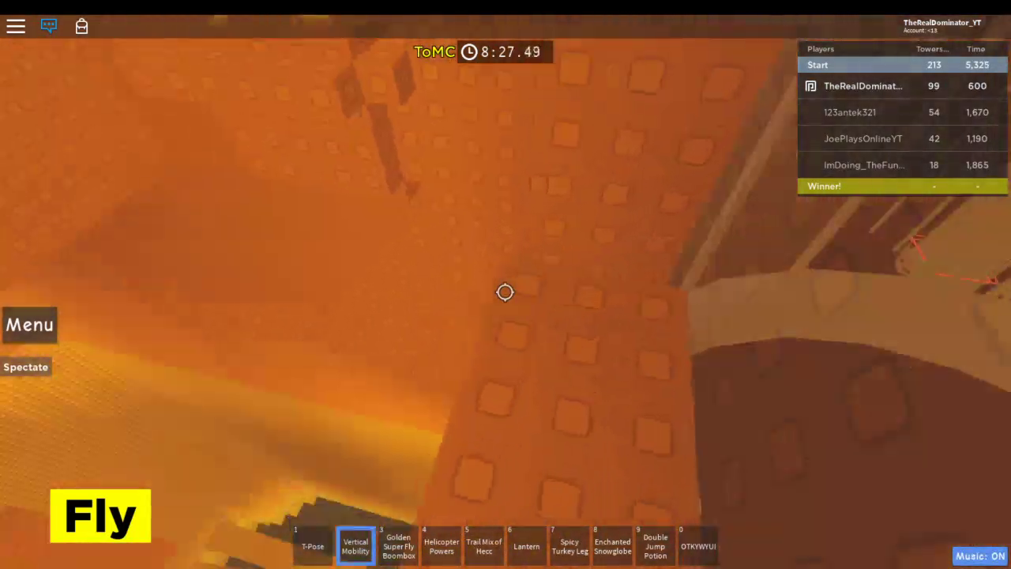
{"action": "key", "text": "w"}
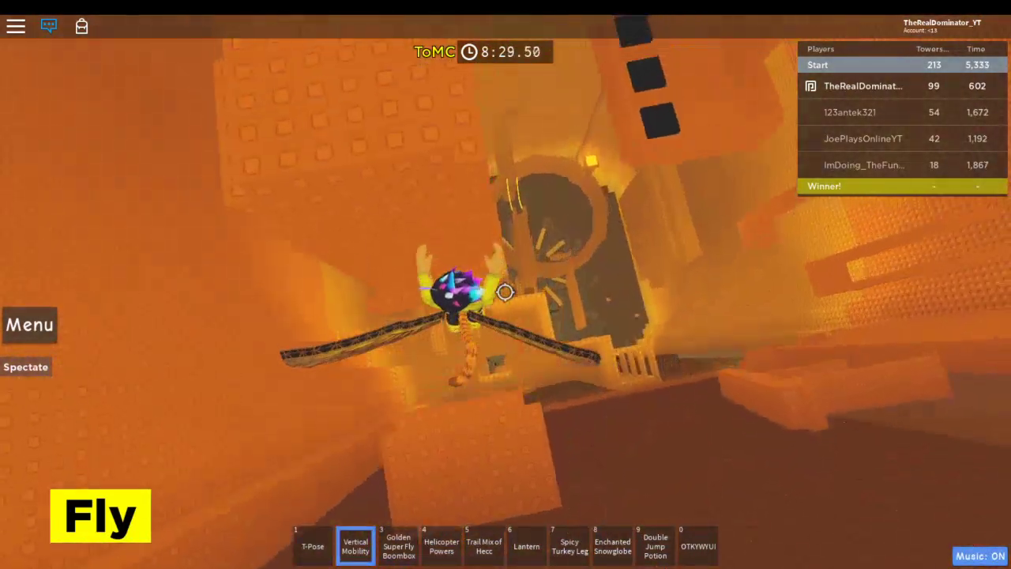
{"action": "key", "text": "w"}
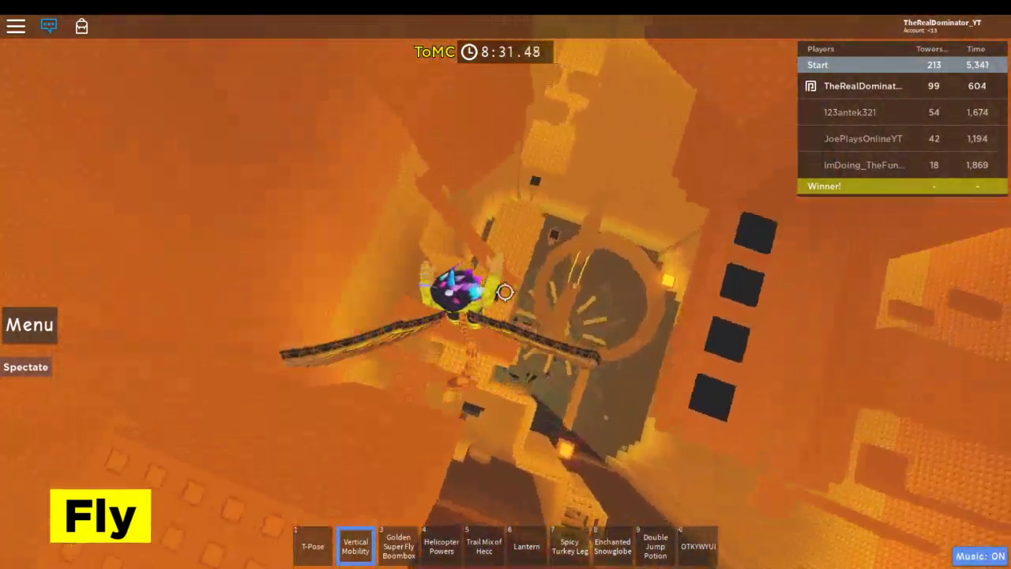
{"action": "key", "text": "w"}
{"action": "key", "text": "w"}
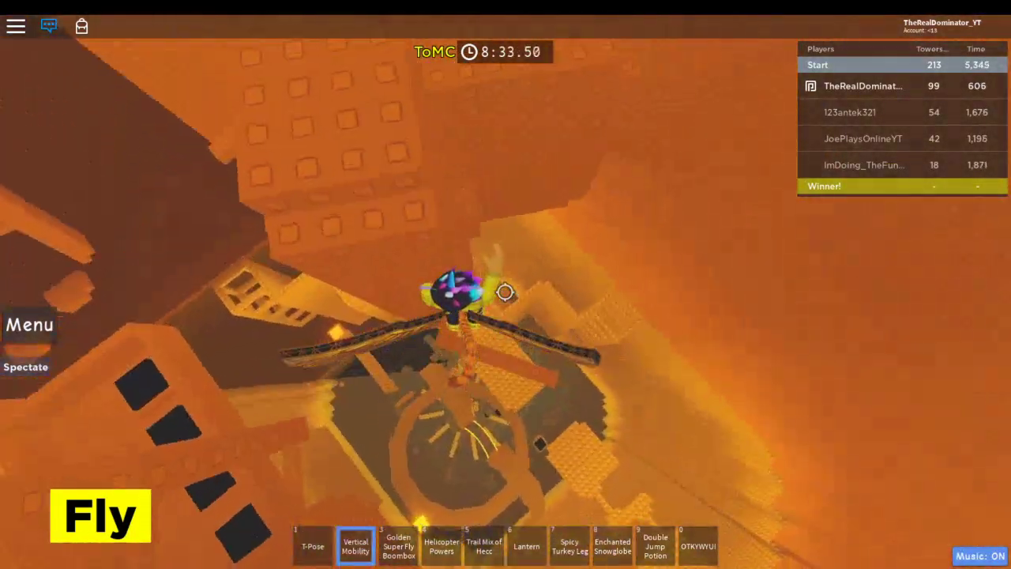
{"action": "key", "text": "w"}
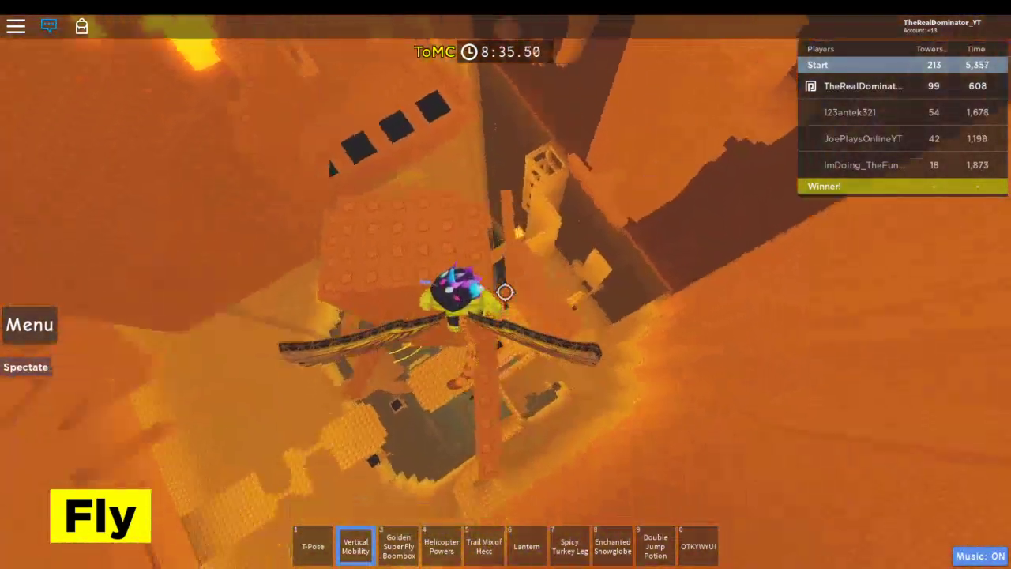
{"action": "key", "text": "w"}
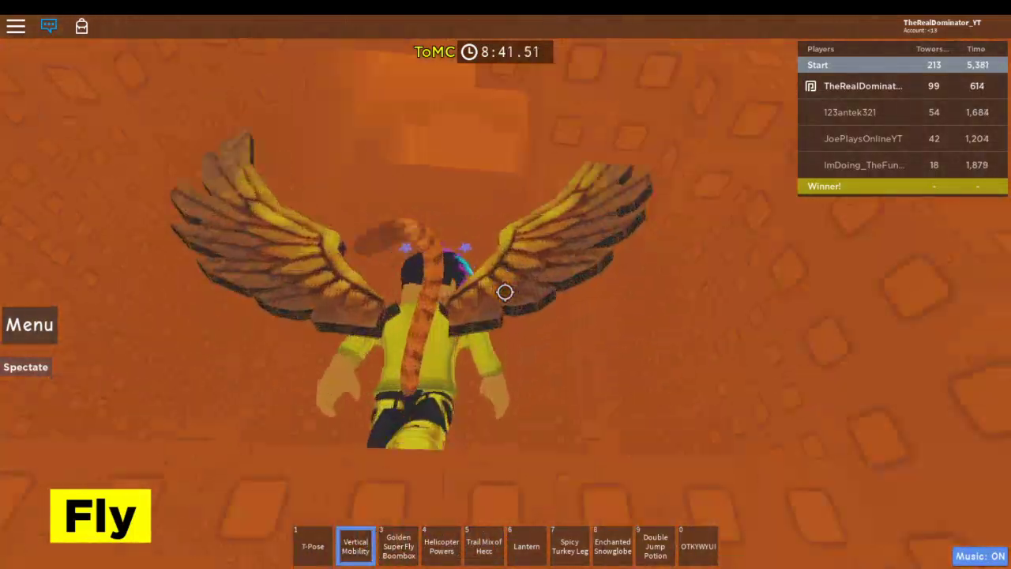
Fly over and through the dark lava platforms, briefly toggling Shift Lock.
{"action": "key", "text": "w"}
{"action": "key", "text": "w"}
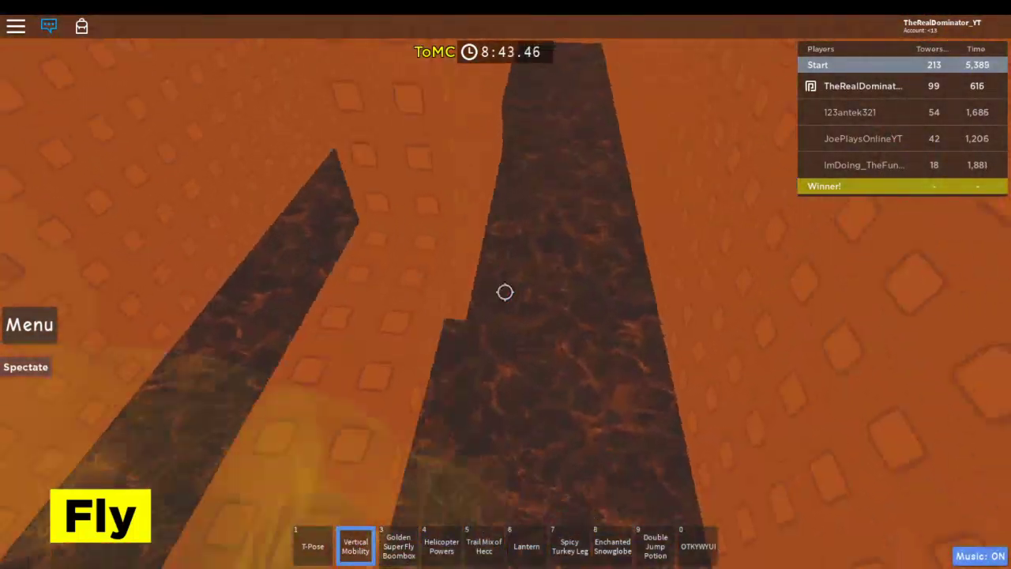
{"action": "key", "text": "w"}
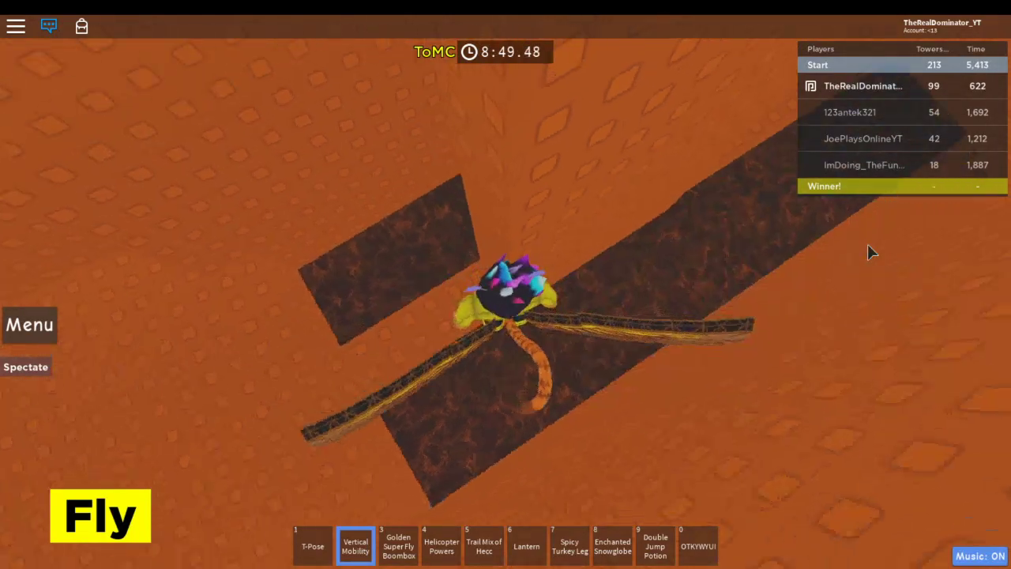
{"action": "key", "text": "shift"}
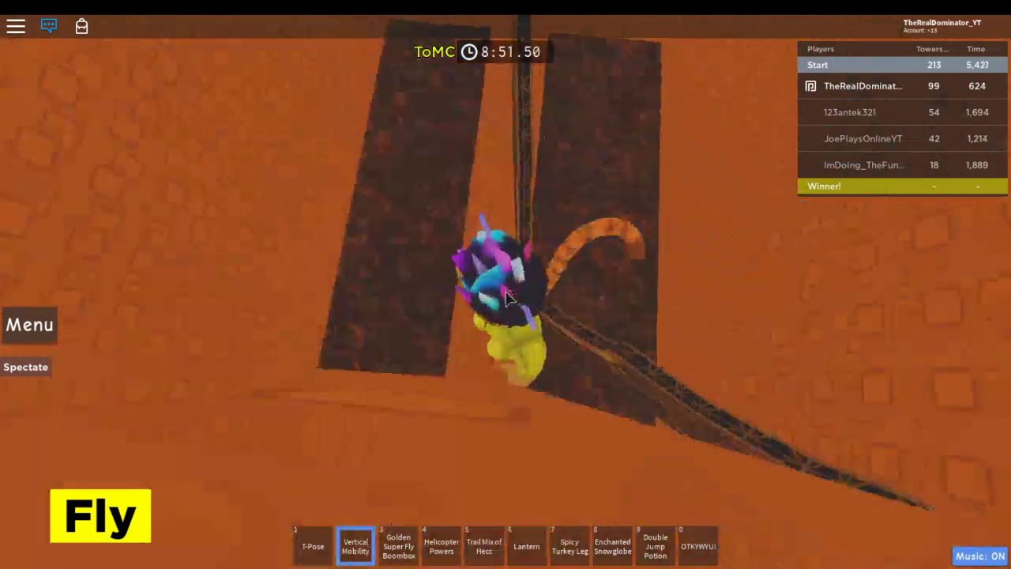
{"action": "key", "text": "shift"}
{"action": "key", "text": "w"}
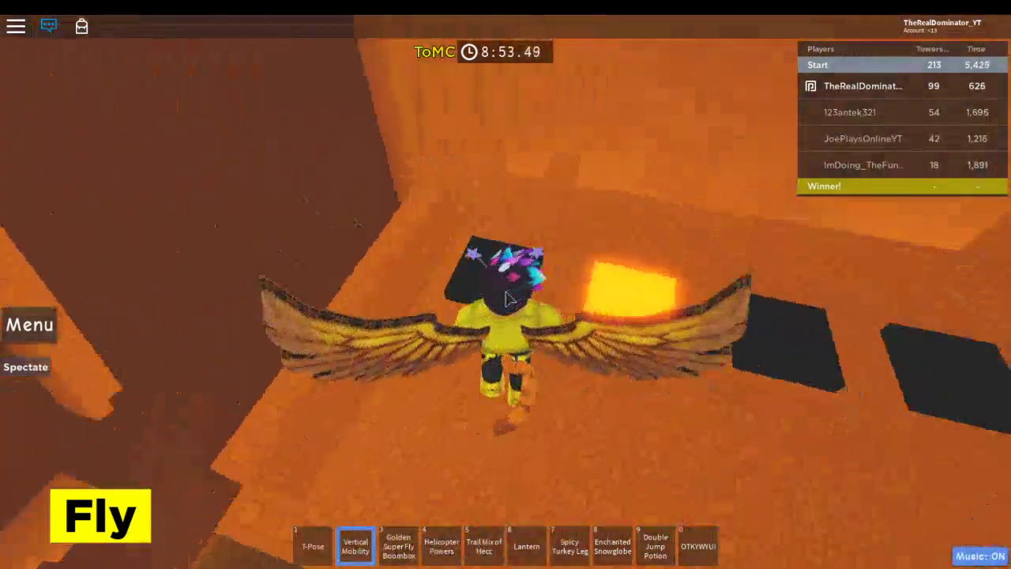
{"action": "key", "text": "w"}
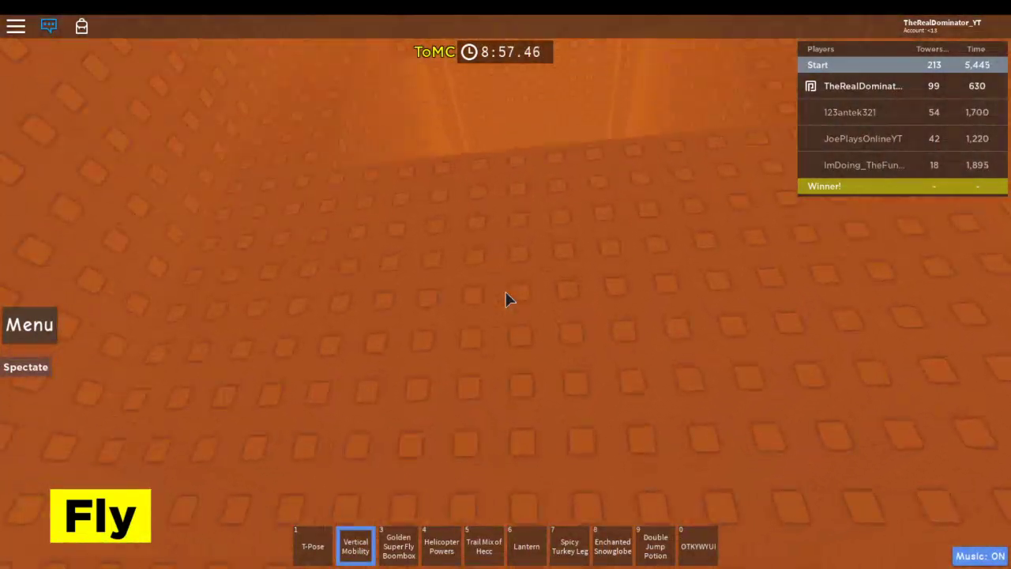
{"action": "key", "text": "w"}
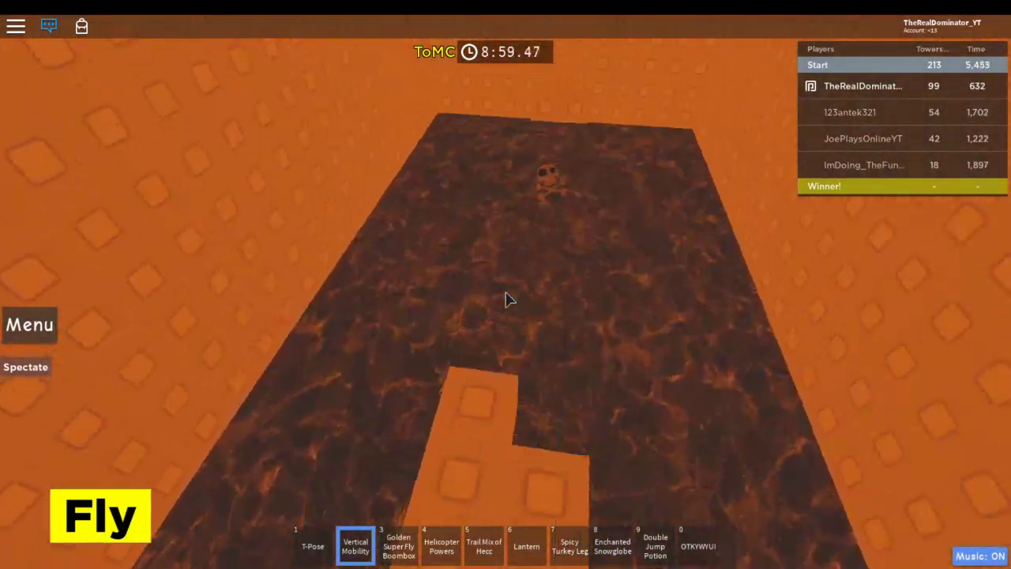
{"action": "key", "text": "w"}
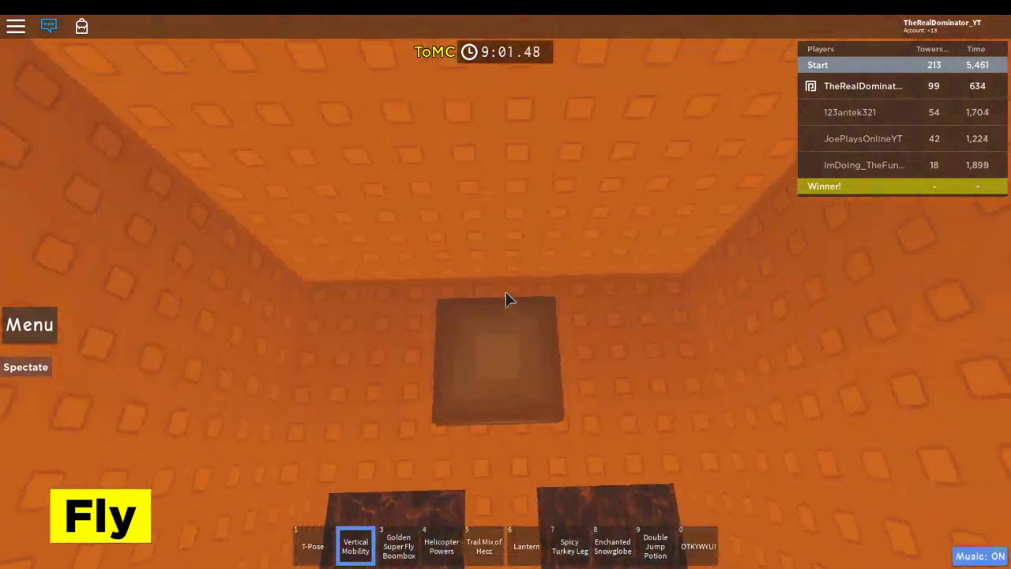
{"action": "key", "text": "w"}
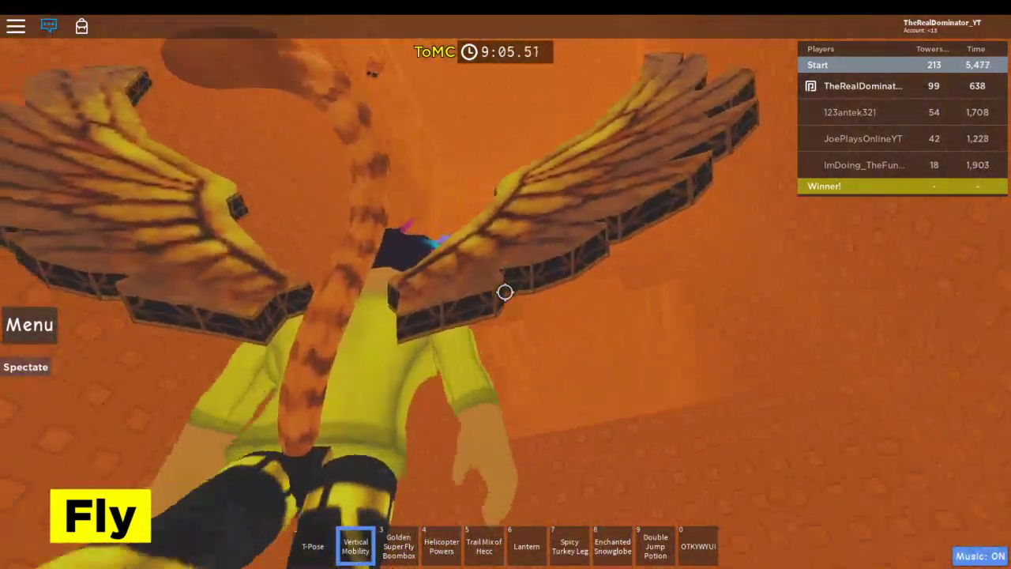
{"action": "key", "text": "w"}
{"action": "scroll", "coordinate": [505, 293], "scroll_direction": "up", "scroll_amount": 5}
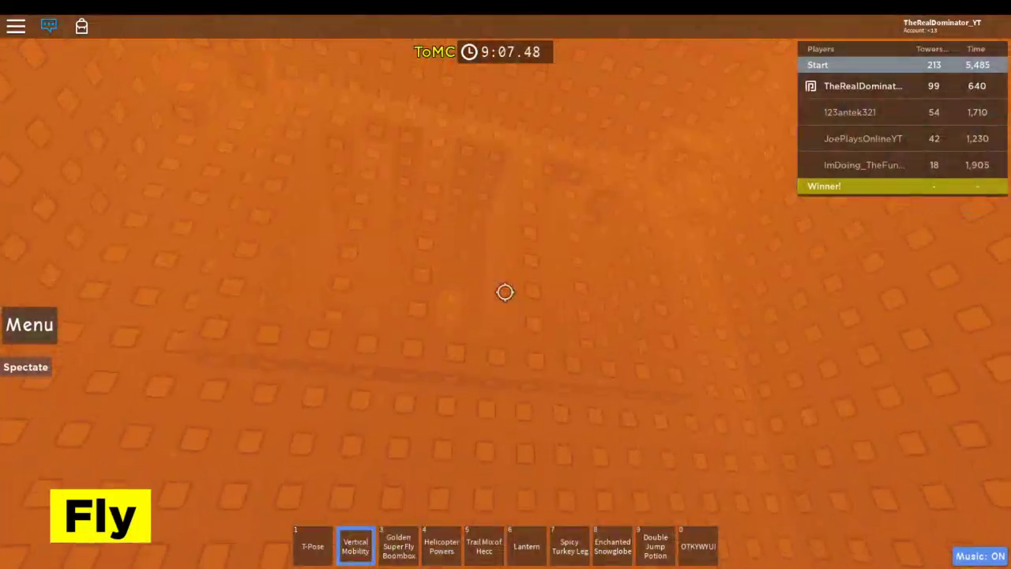
{"action": "key", "text": "w"}
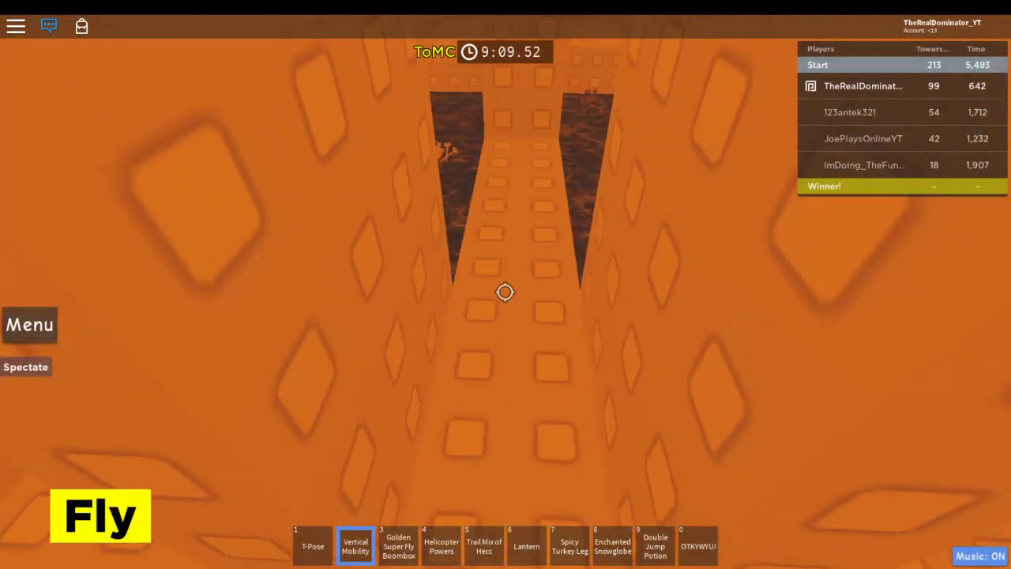
{"action": "scroll", "coordinate": [505, 293], "scroll_direction": "down", "scroll_amount": 2}
{"action": "scroll", "coordinate": [508, 299], "scroll_direction": "down", "scroll_amount": 2}
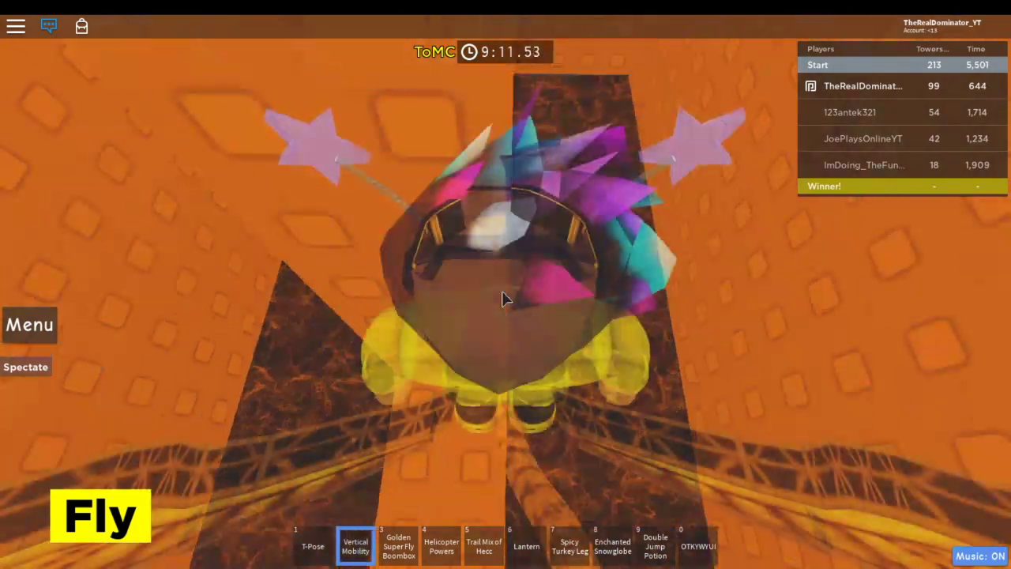
{"action": "scroll", "coordinate": [509, 298], "scroll_direction": "up", "scroll_amount": 2}
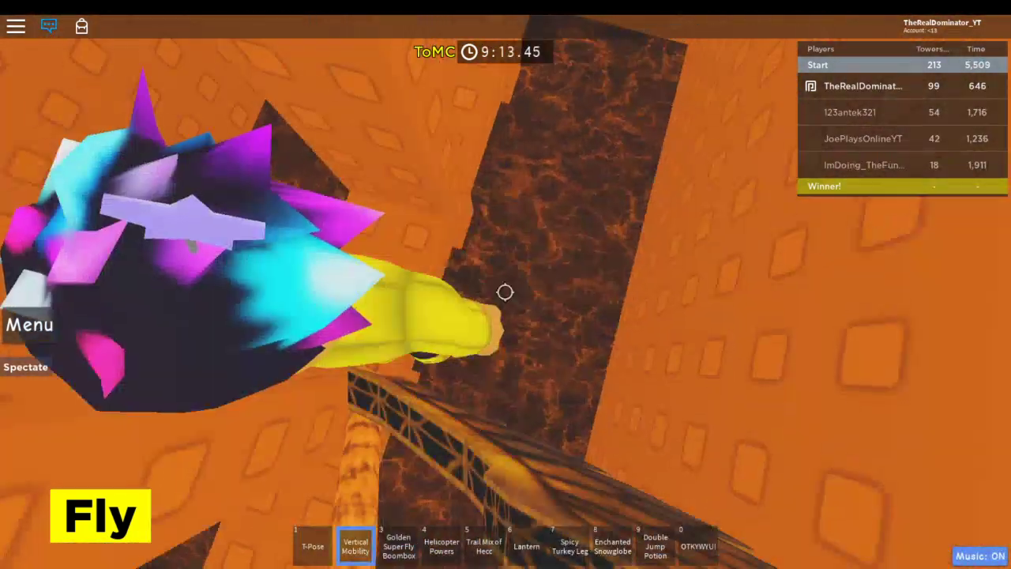
{"action": "scroll", "coordinate": [505, 293], "scroll_direction": "down", "scroll_amount": 2}
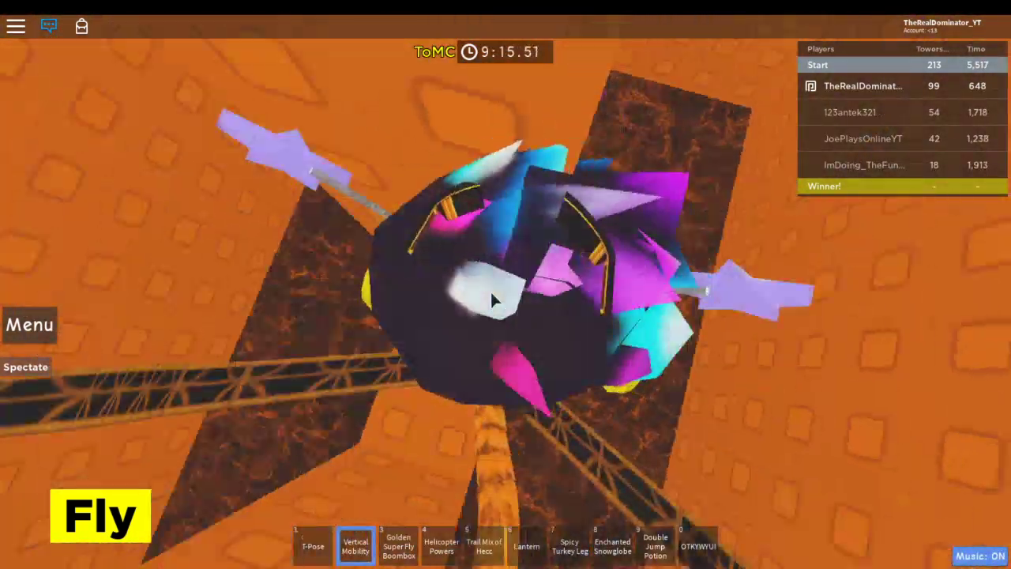
Toggle Shift Lock repeatedly while tumbling upward among lava pillars and girders.
{"action": "key", "text": "shift"}
{"action": "key", "text": "shift"}
{"action": "key", "text": "shift"}
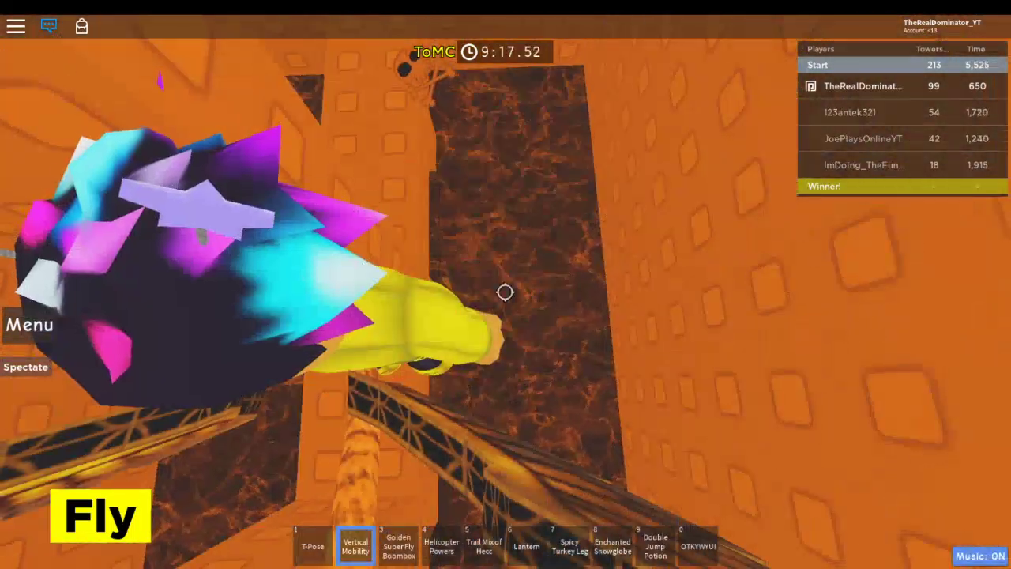
{"action": "key", "text": "shift"}
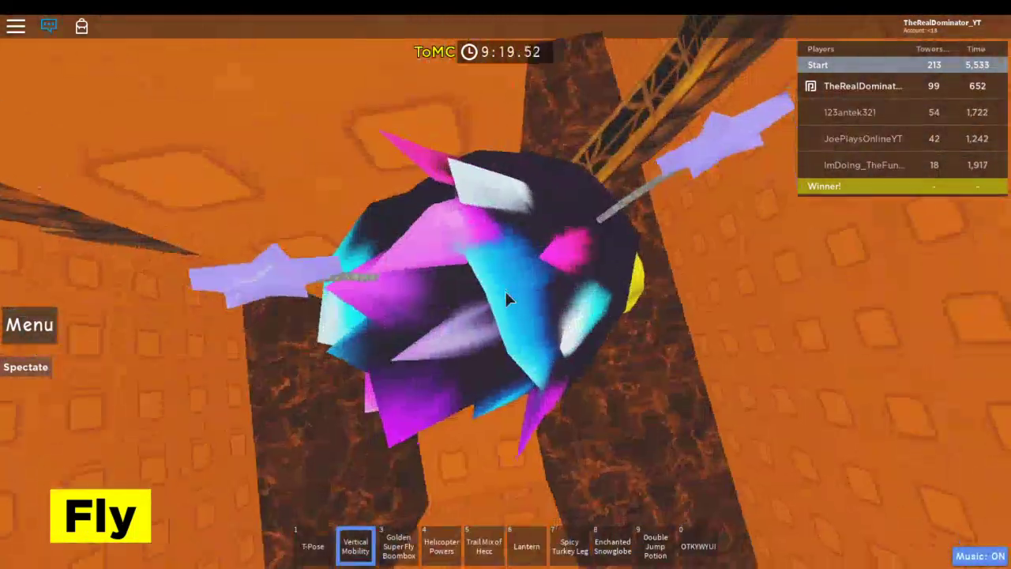
{"action": "key", "text": "shift"}
{"action": "key", "text": "shift"}
{"action": "key", "text": "shift"}
{"action": "key", "text": "shift"}
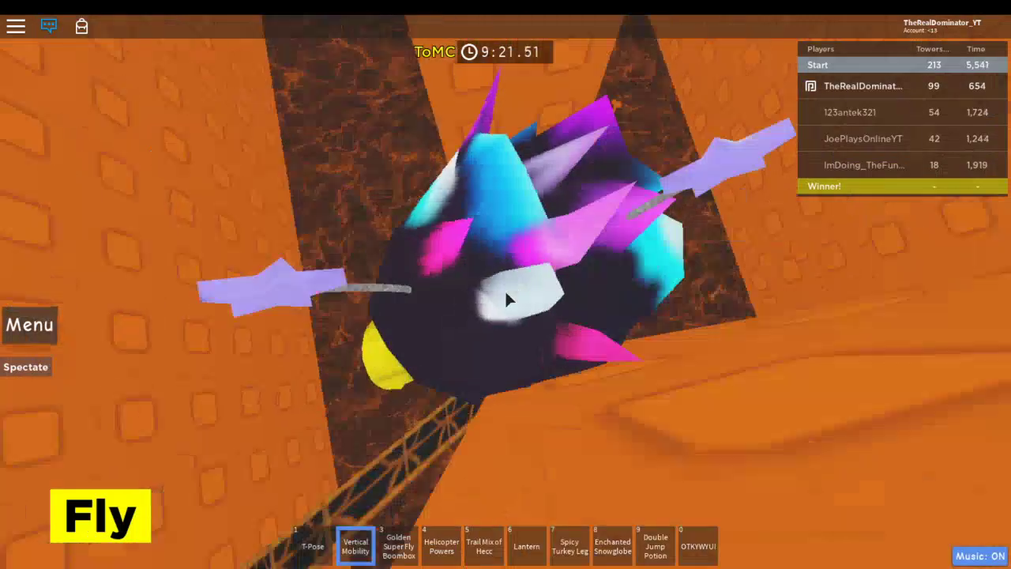
{"action": "key", "text": "shift"}
{"action": "key", "text": "shift"}
{"action": "key", "text": "shift"}
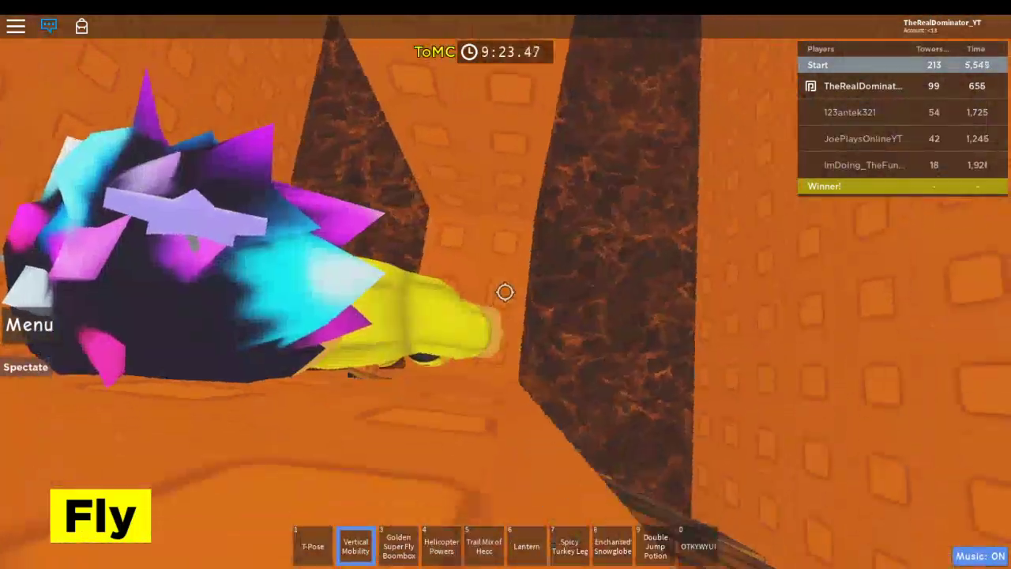
{"action": "key", "text": "shift"}
{"action": "key", "text": "shift"}
{"action": "key", "text": "shift"}
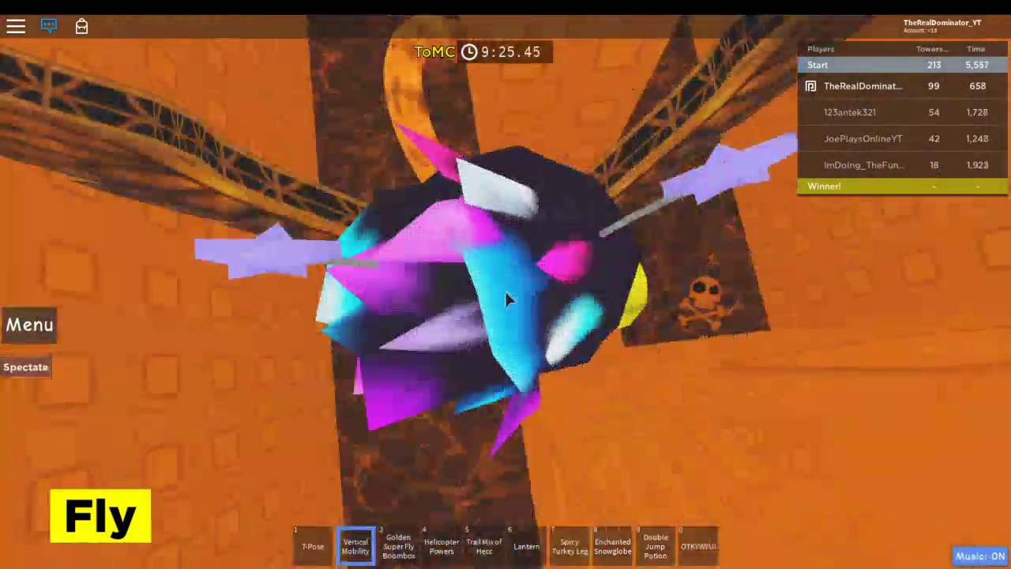
{"action": "key", "text": "shift"}
{"action": "key", "text": "shift"}
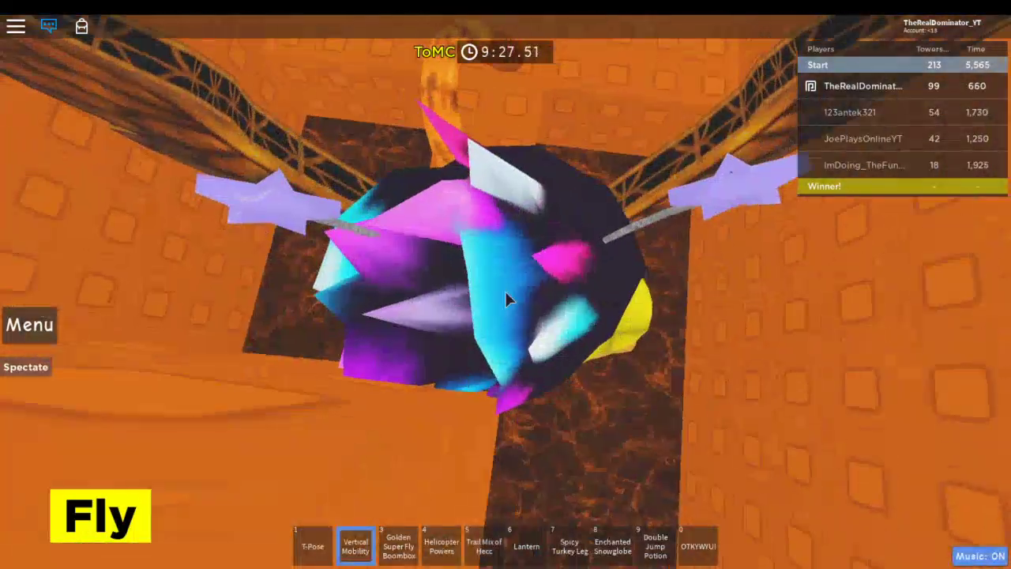
{"action": "key", "text": "shift"}
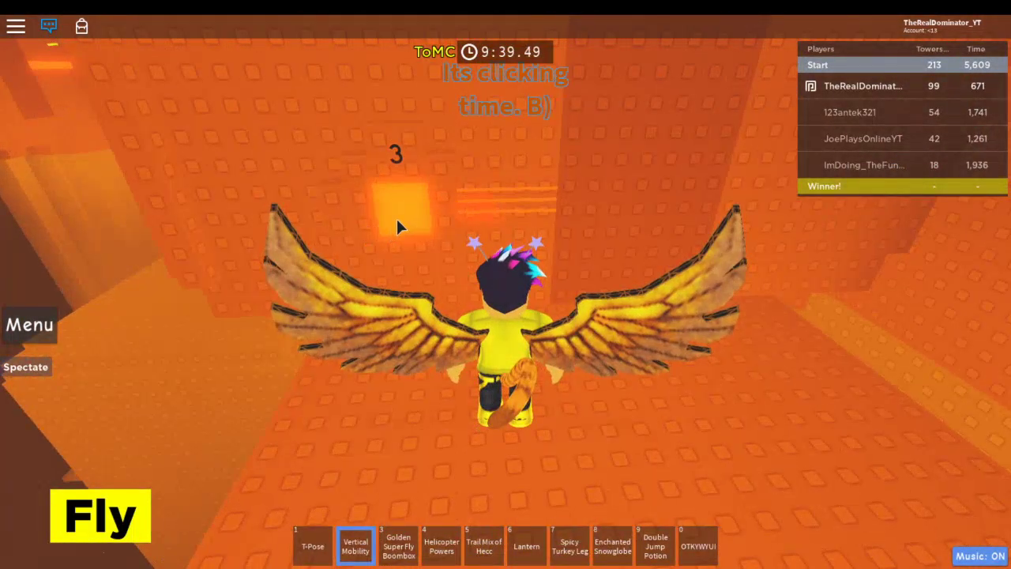
Put away Vertical Mobility and lock the camera for the glowing-block clicking challenge.
{"action": "key", "text": "2"}
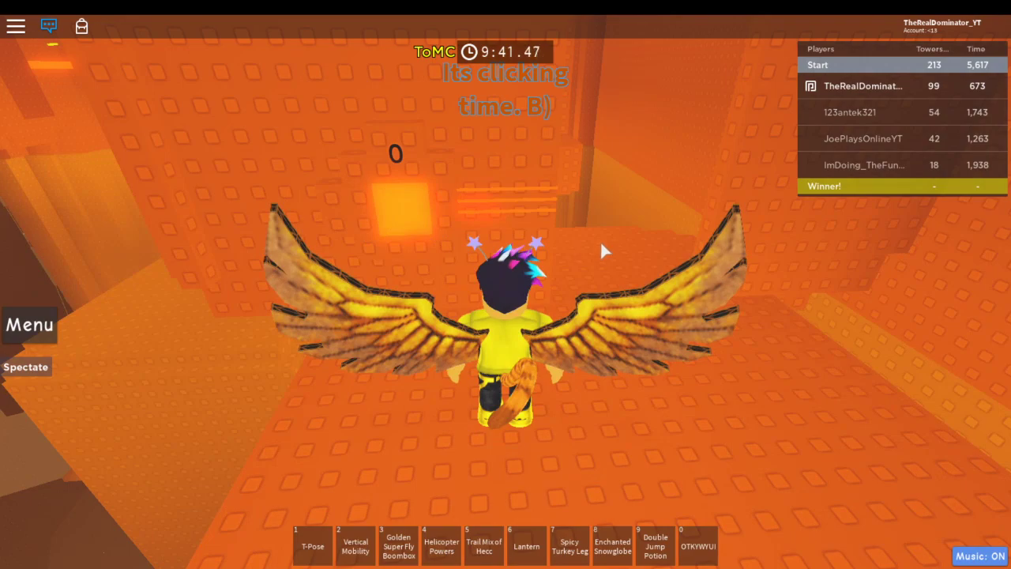
{"action": "key", "text": "shift"}
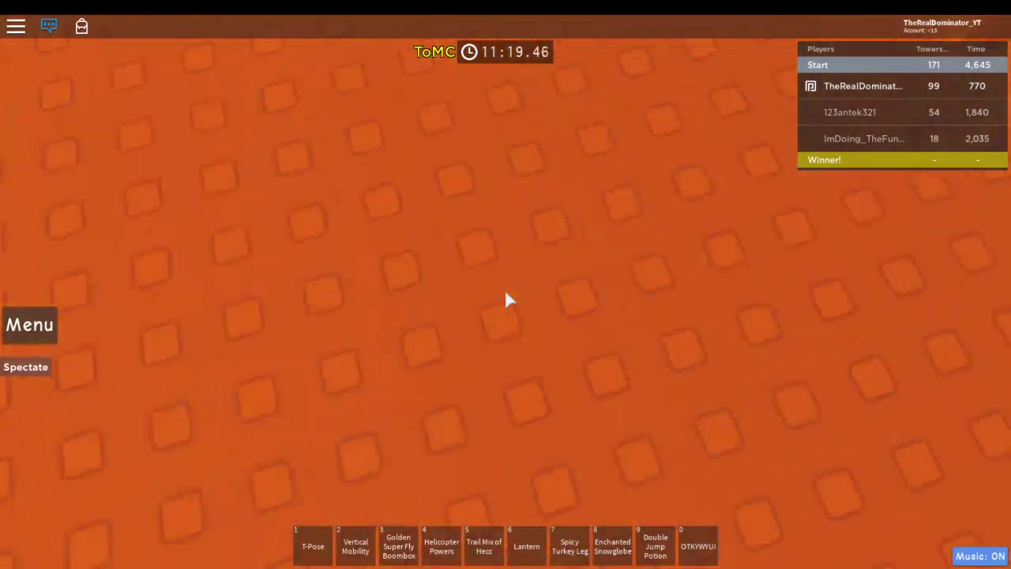
Fly upward with Vertical Mobility past the orange zone, toggling Shift Lock to steer.
{"action": "key", "text": "shift"}
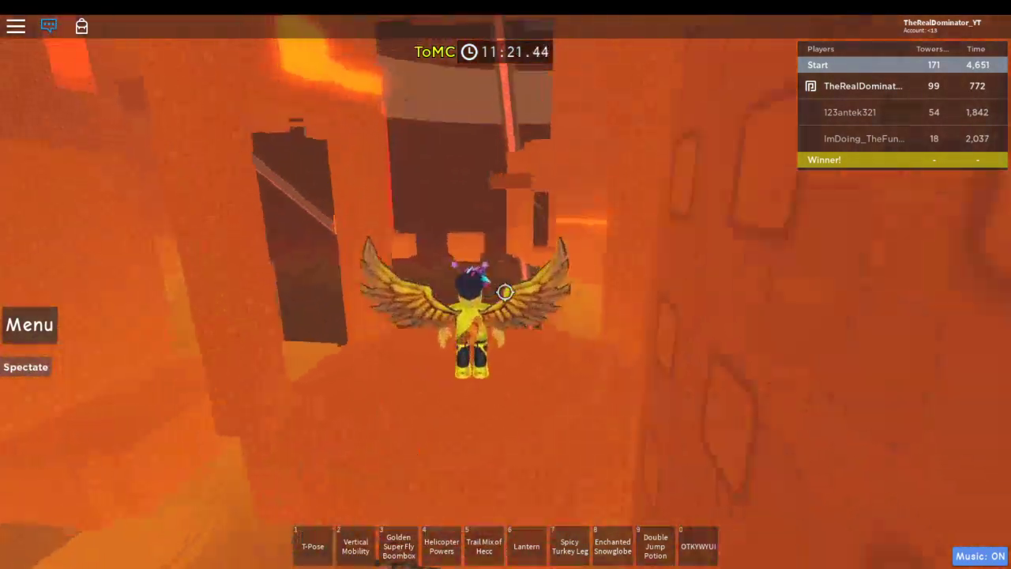
{"action": "key", "text": "2"}
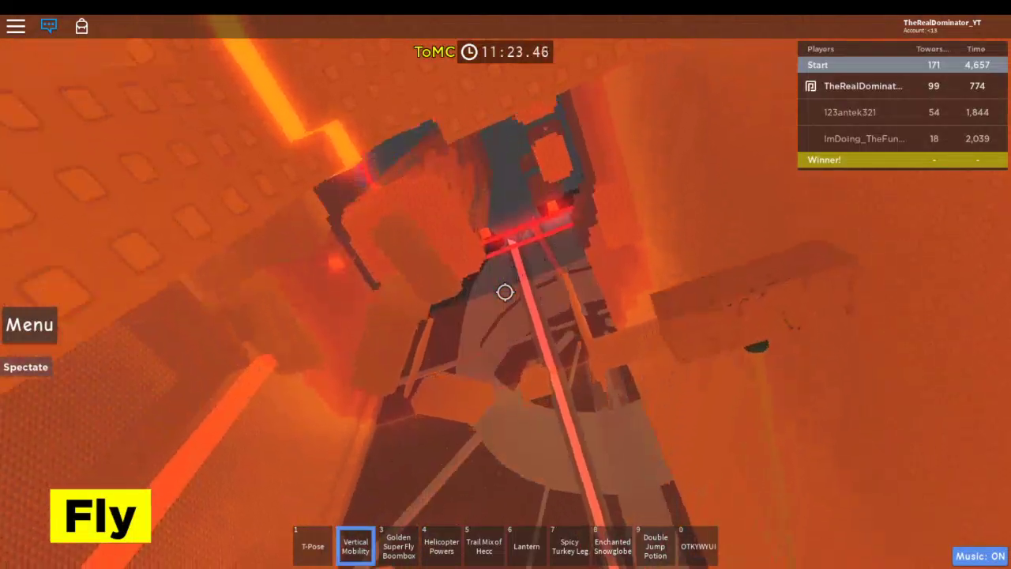
{"action": "key", "text": "shift"}
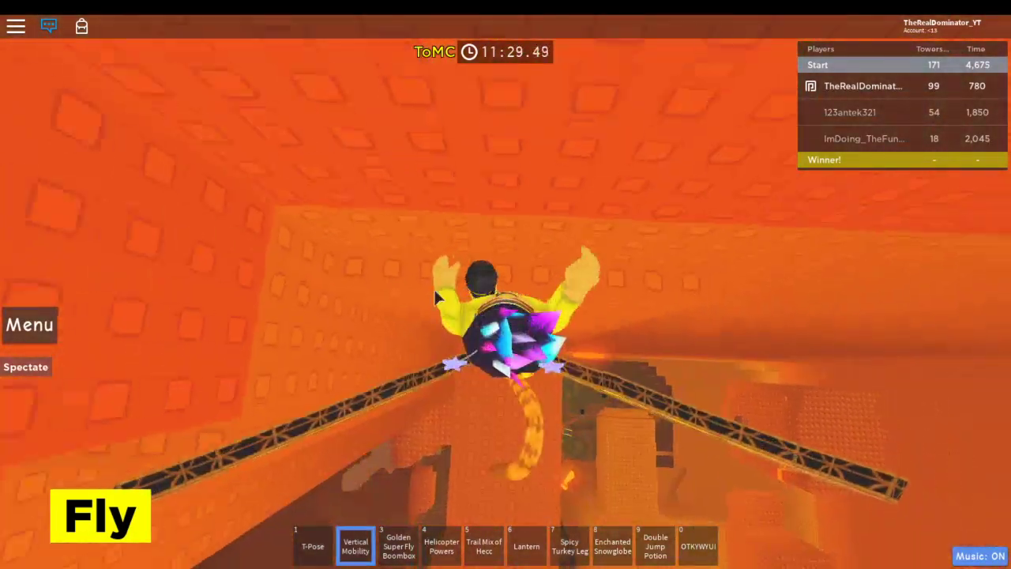
{"action": "key", "text": "shift"}
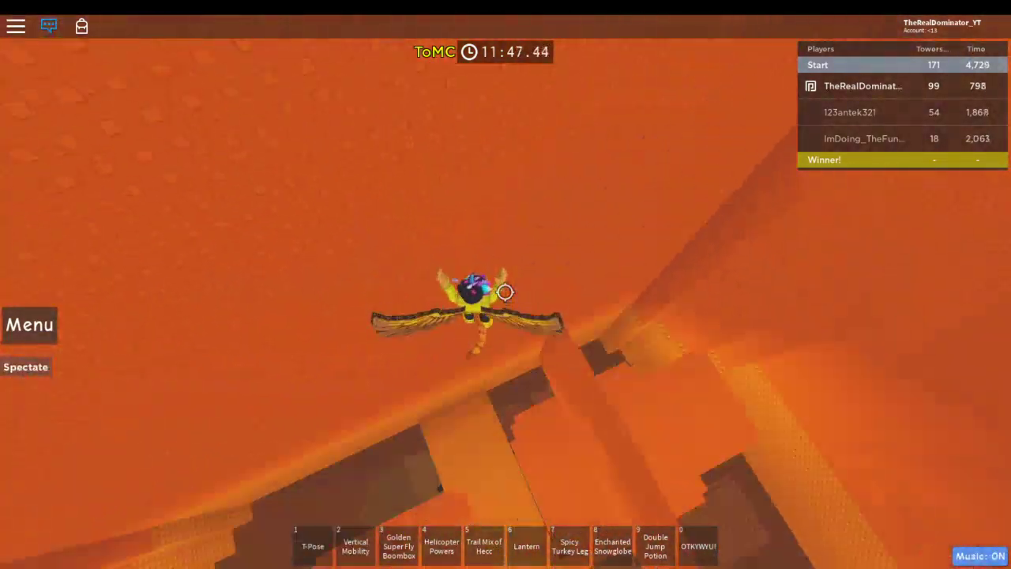
{"action": "key", "text": "2"}
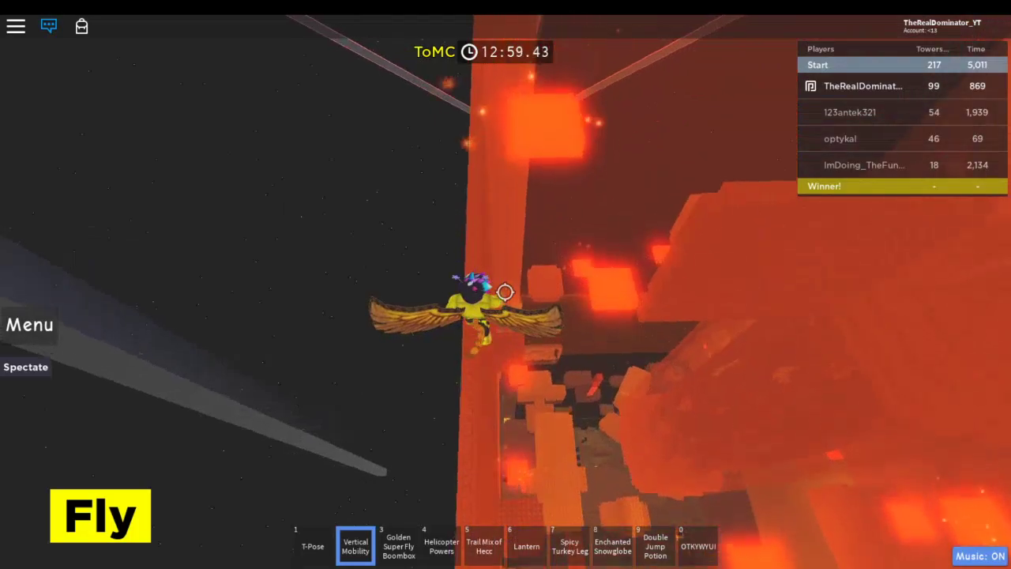
Fly through the grey top section, then switch to the T-Pose item to land on the Winner platform.
{"action": "key", "text": "shift"}
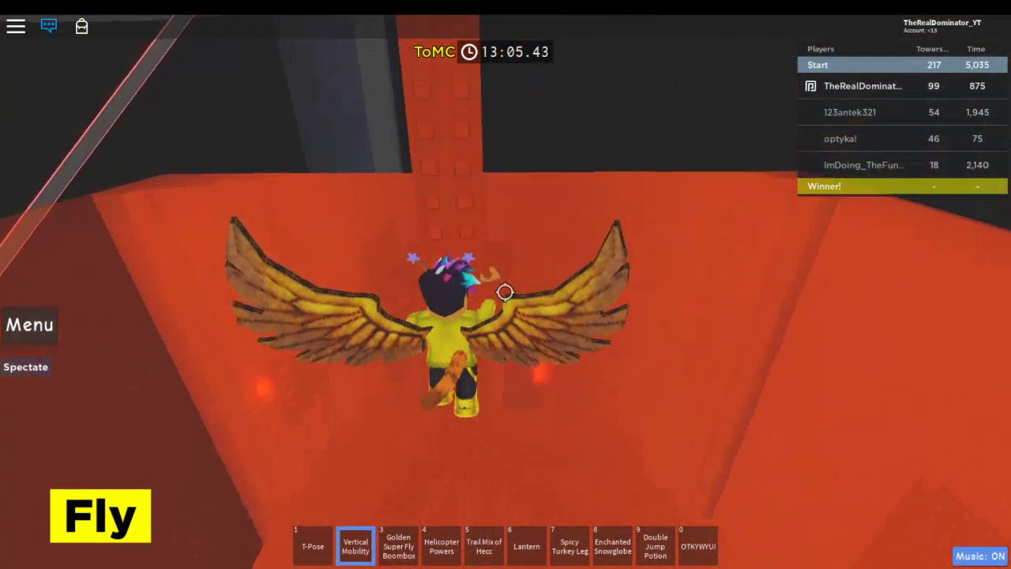
{"action": "key", "text": "shift"}
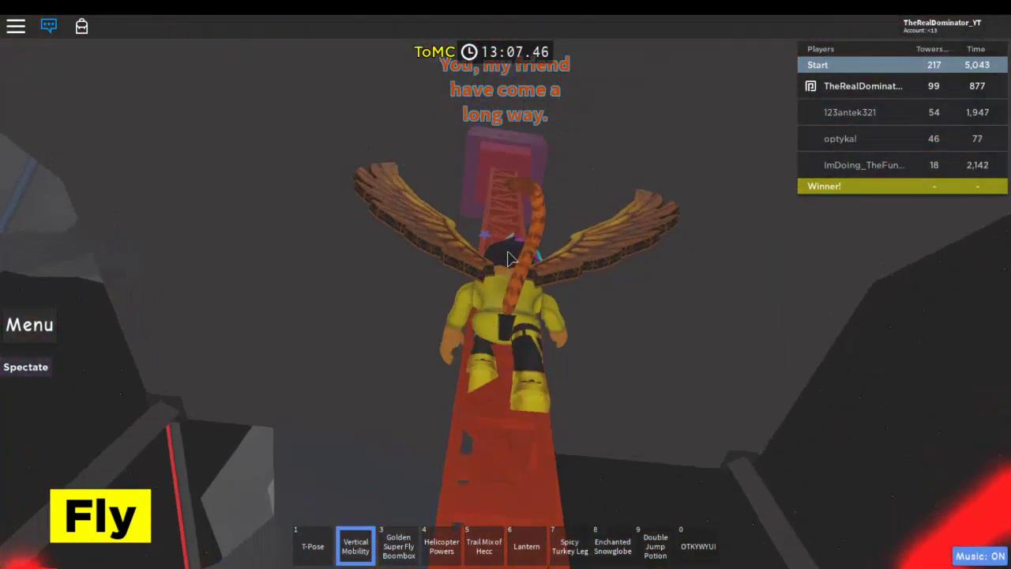
{"action": "key", "text": "1"}
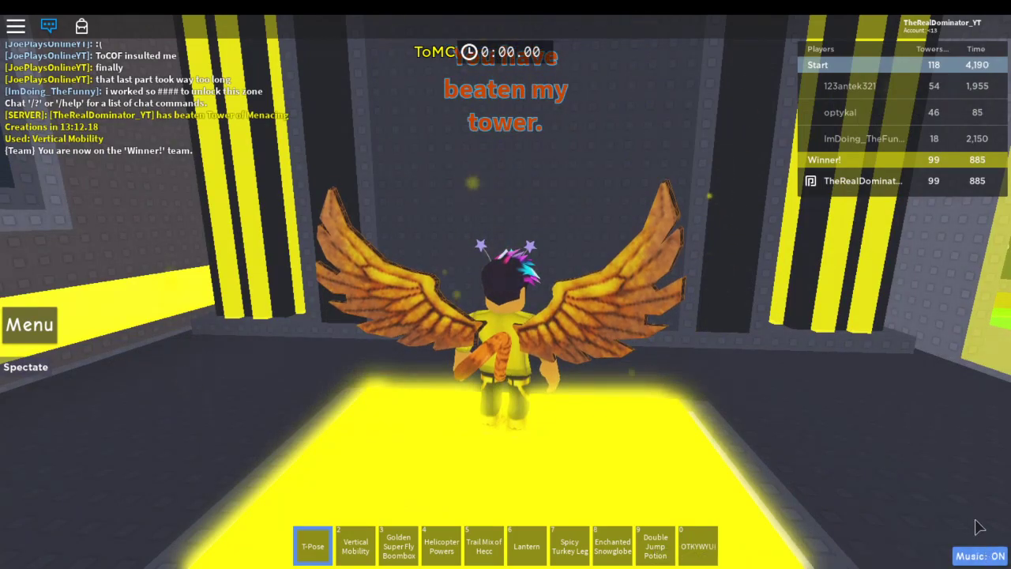
Teleport out of the winner room with the slot 0 item and fly across the lobby.
{"action": "key", "text": "Left"}
{"action": "scroll", "coordinate": [551, 269], "scroll_direction": "up", "scroll_amount": 3}
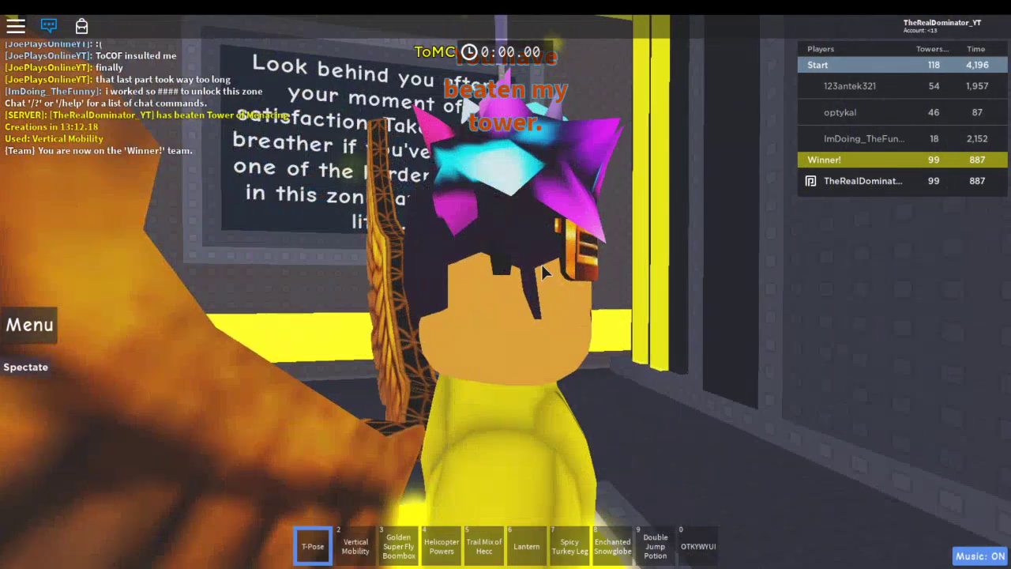
{"action": "key", "text": "Left"}
{"action": "key", "text": "Left"}
{"action": "key", "text": "Left"}
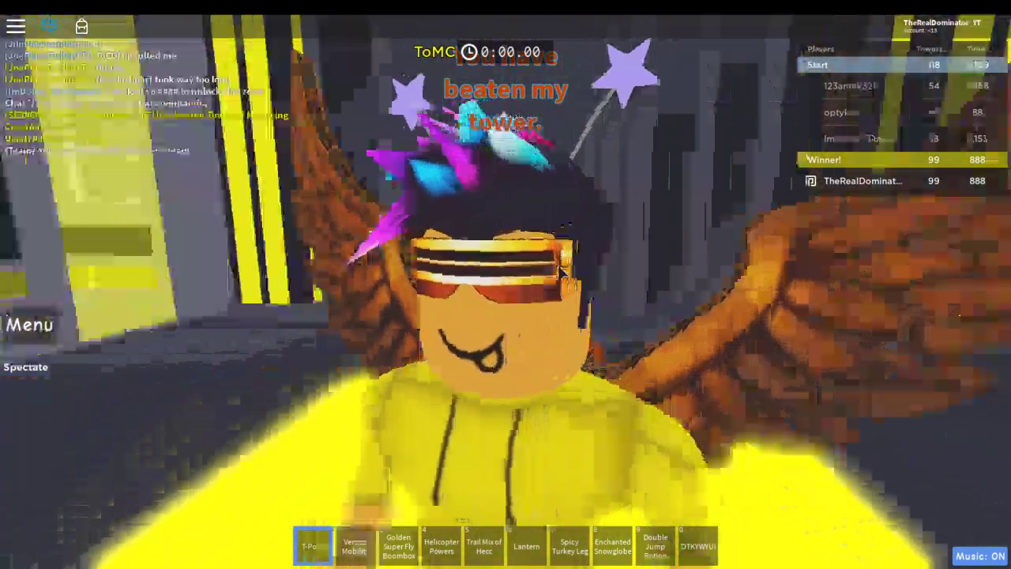
{"action": "key", "text": "Left"}
{"action": "key", "text": "Left"}
{"action": "key", "text": "Left"}
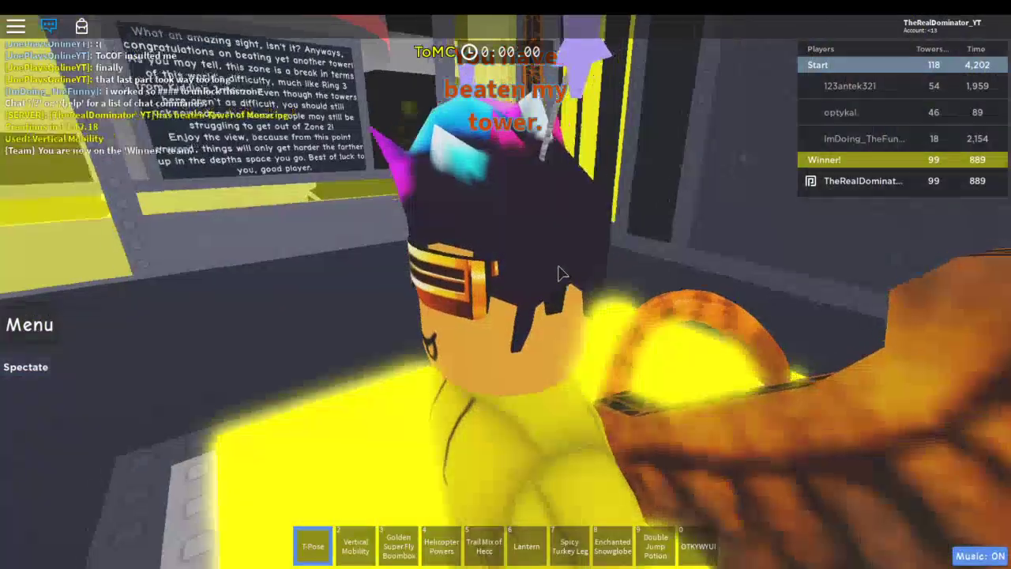
{"action": "scroll", "coordinate": [561, 271], "scroll_direction": "down", "scroll_amount": 3}
{"action": "key", "text": "0"}
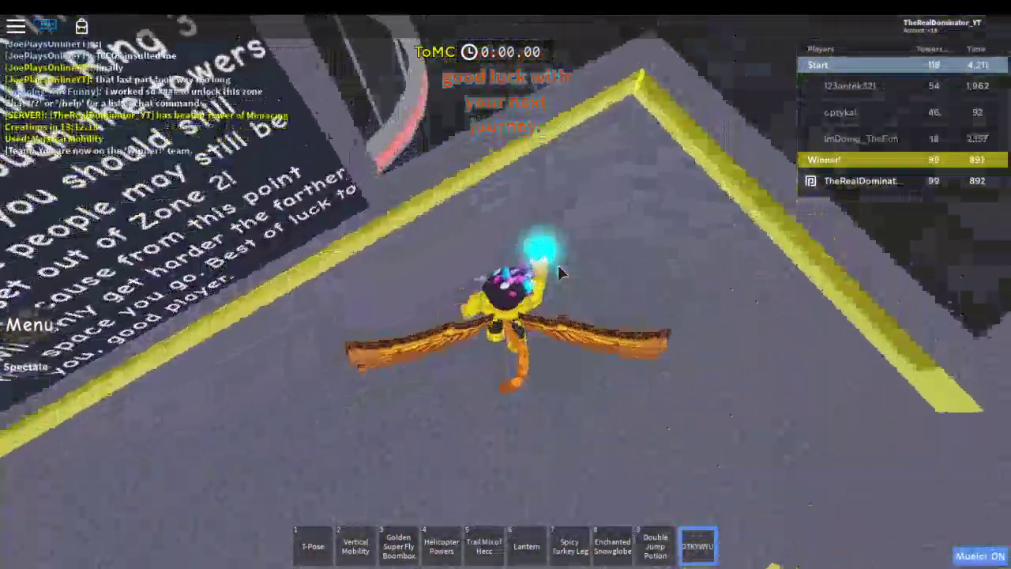
{"action": "left_click", "coordinate": [557, 265]}
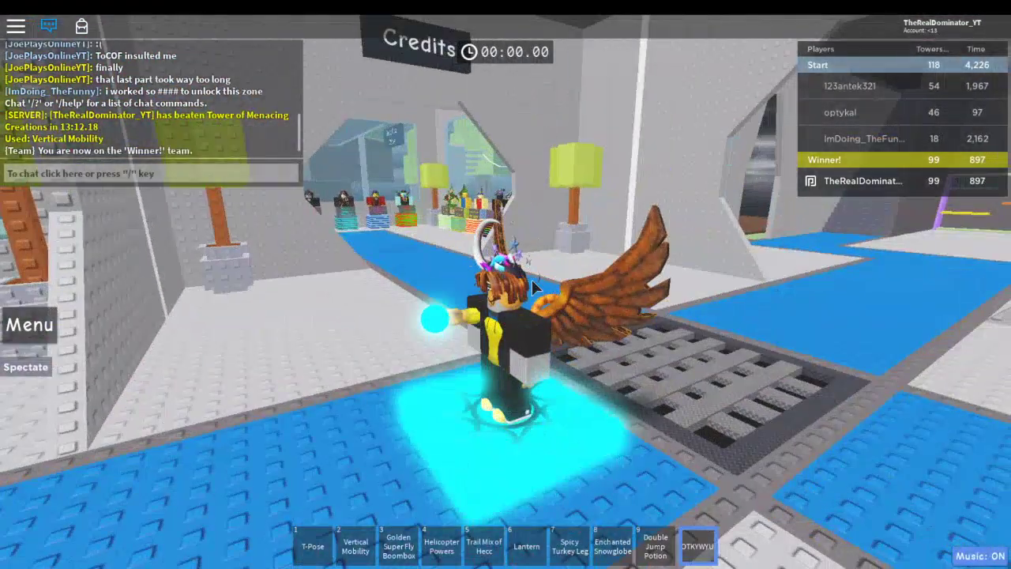
{"action": "key", "text": "2"}
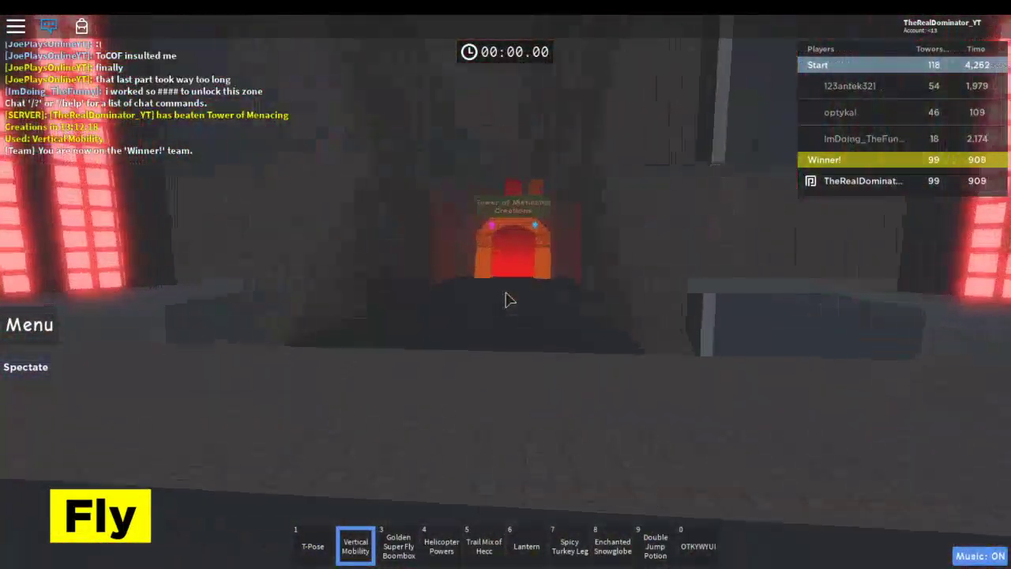
Move forward to the Tower of Menacing Creations entrance arch, resetting the climb timer.
{"action": "key", "text": "w"}
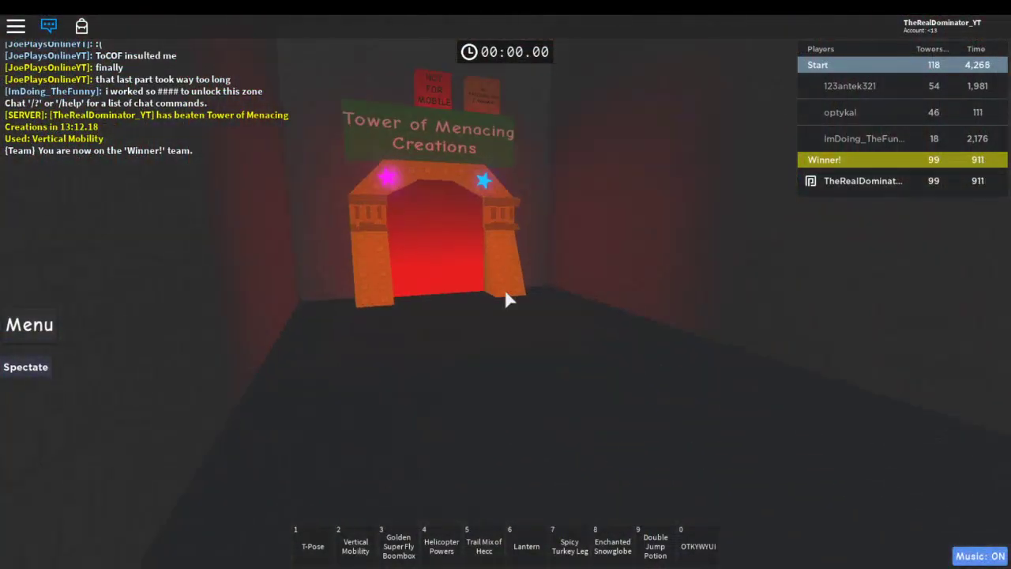
{"action": "key", "text": "w"}
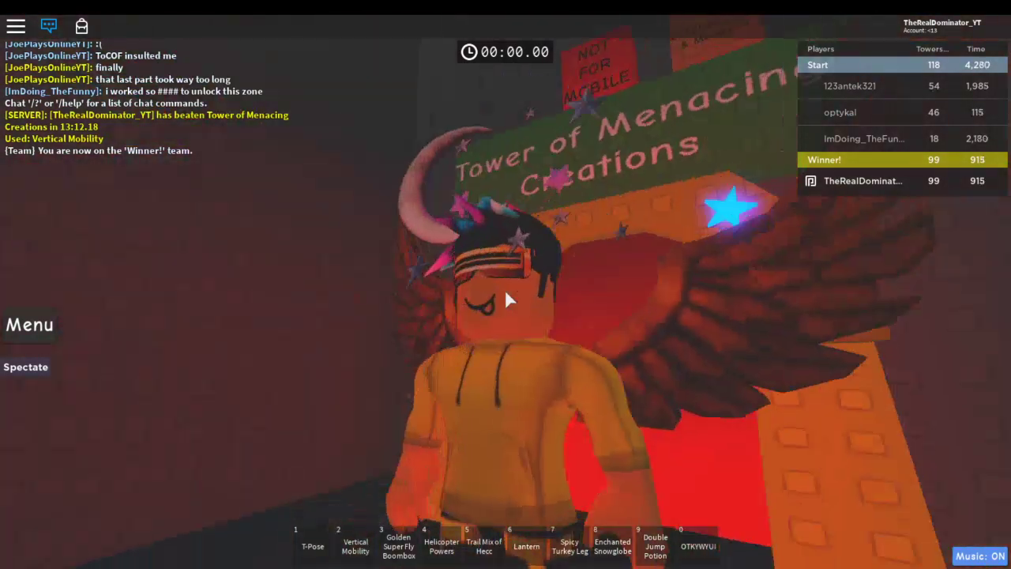
{"action": "scroll", "coordinate": [505, 292], "scroll_direction": "down", "scroll_amount": 3}
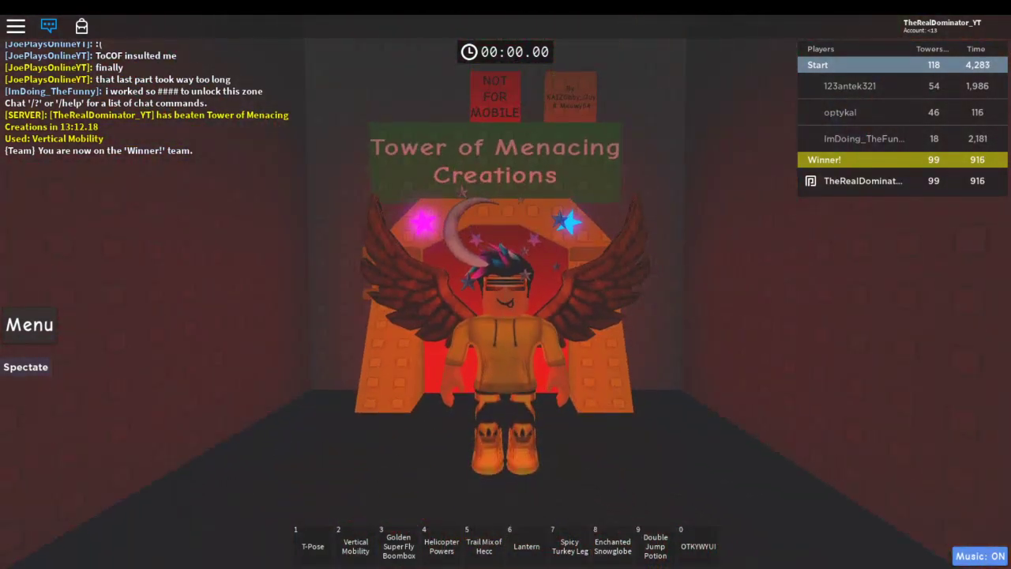